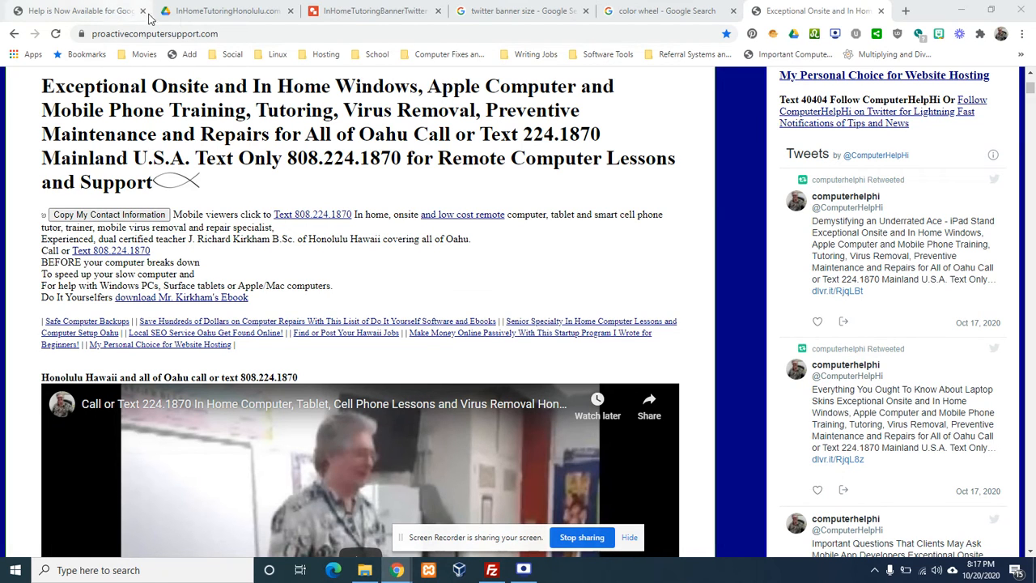
Switch to the Chrome tab showing the Drive folder Banners › InHomeTutoringHonolulu.com
click(209, 12)
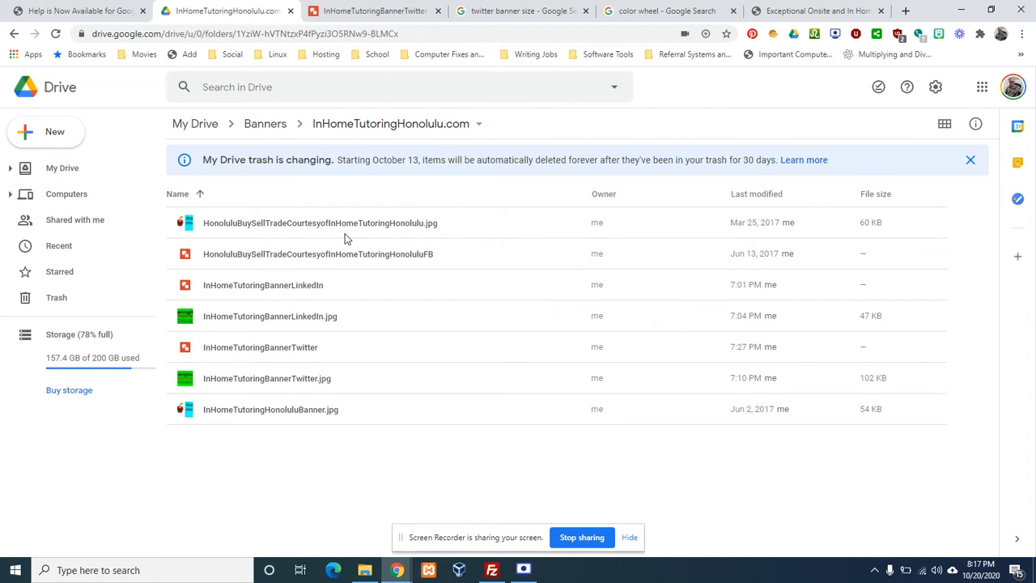
Create a new blank Google Drawings document from the Drive banners folder via New › More
click(53, 136)
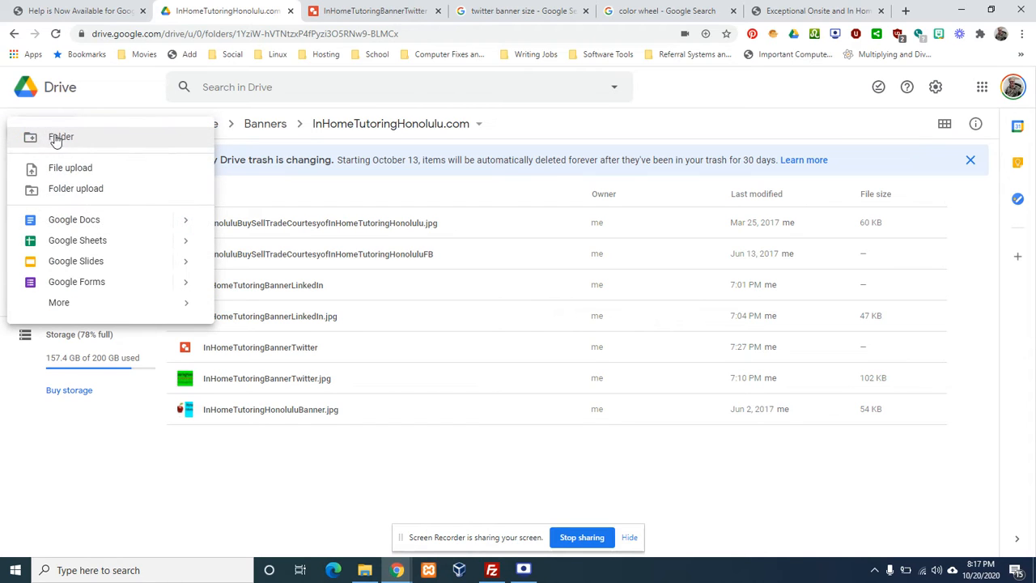
mouse_move(99, 305)
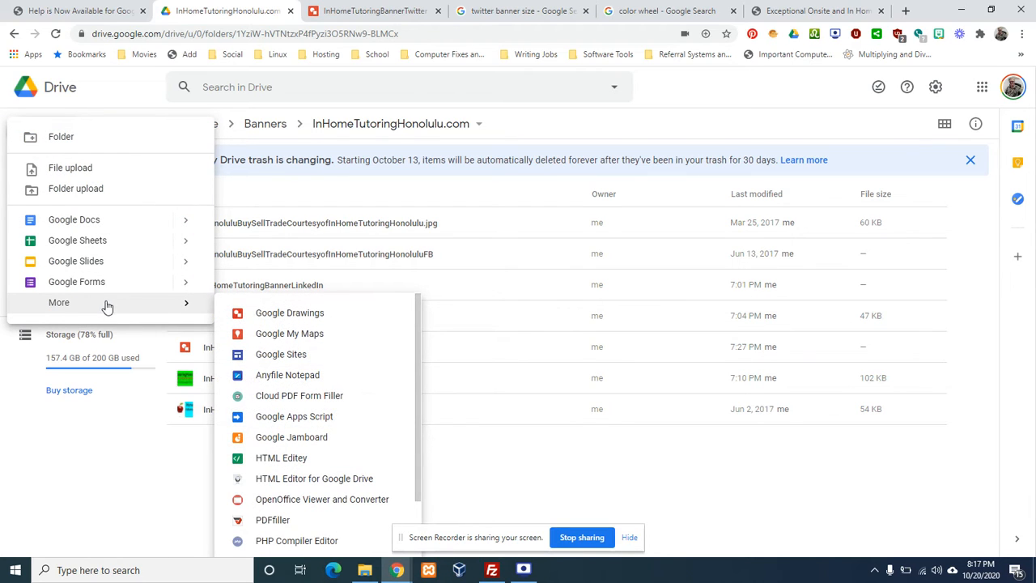
click(273, 317)
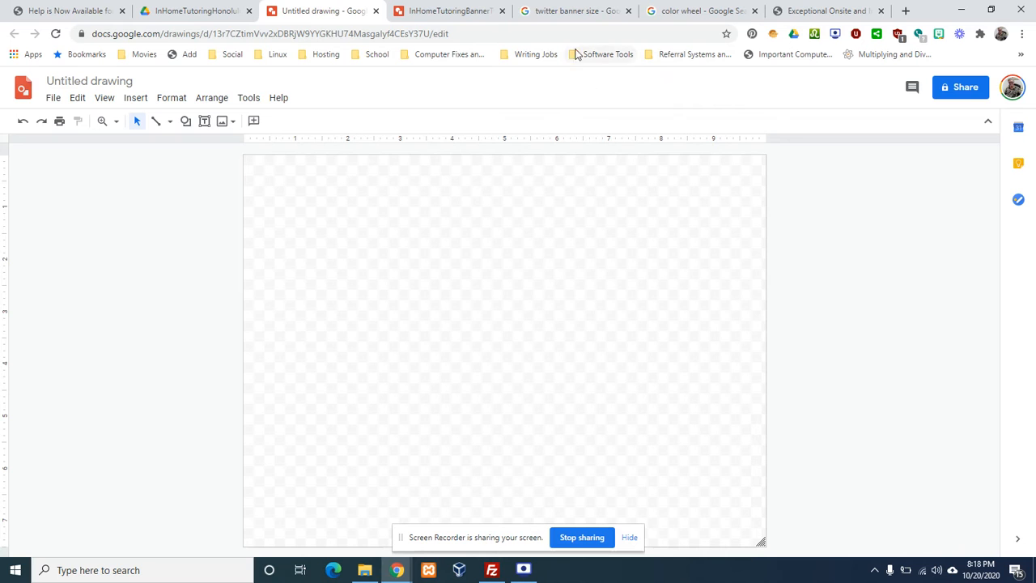
Check the Twitter banner size, then set a custom 1500 × 500 pixel page size
click(569, 11)
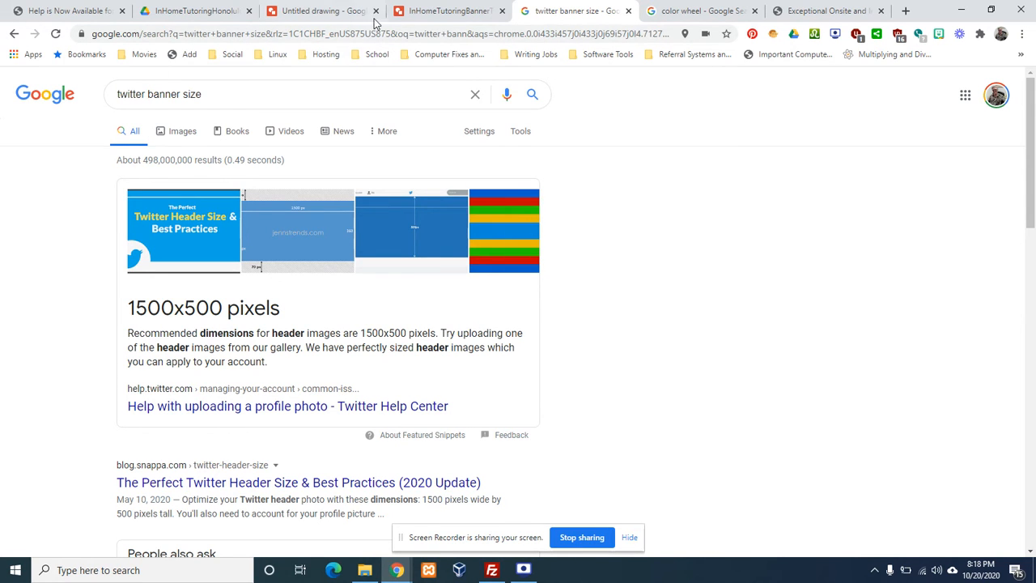
click(328, 13)
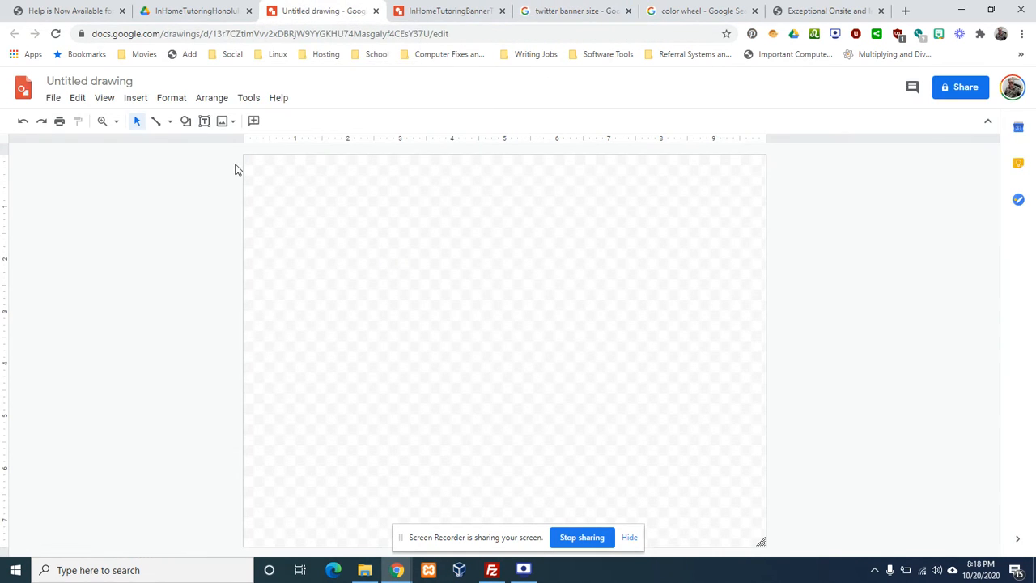
click(51, 99)
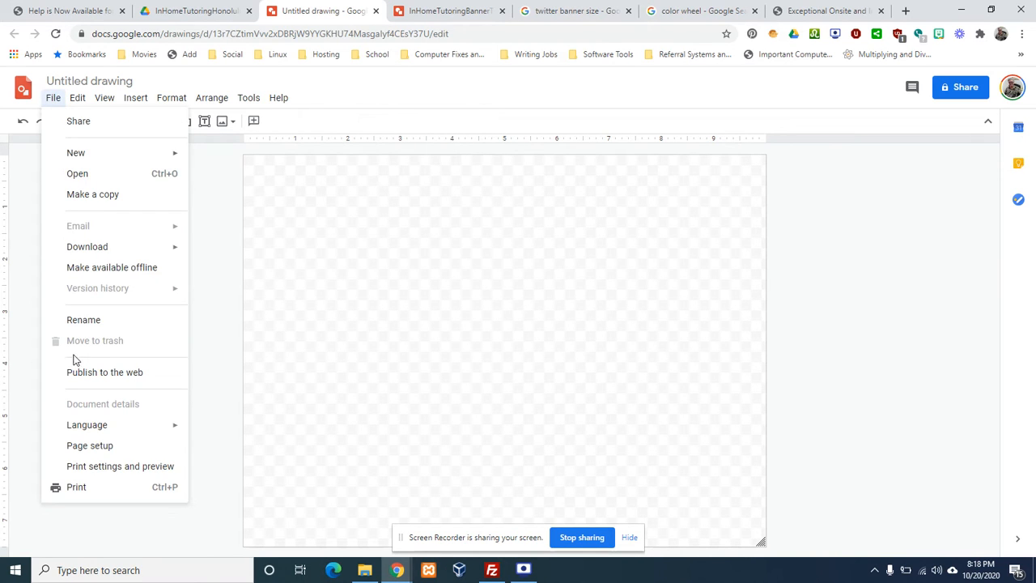
click(89, 445)
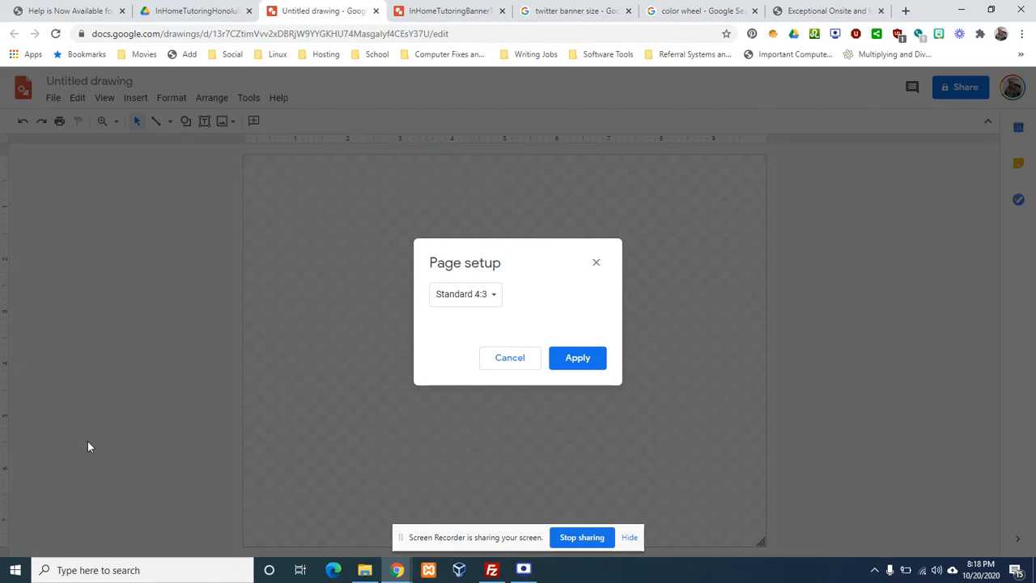
click(490, 297)
click(486, 356)
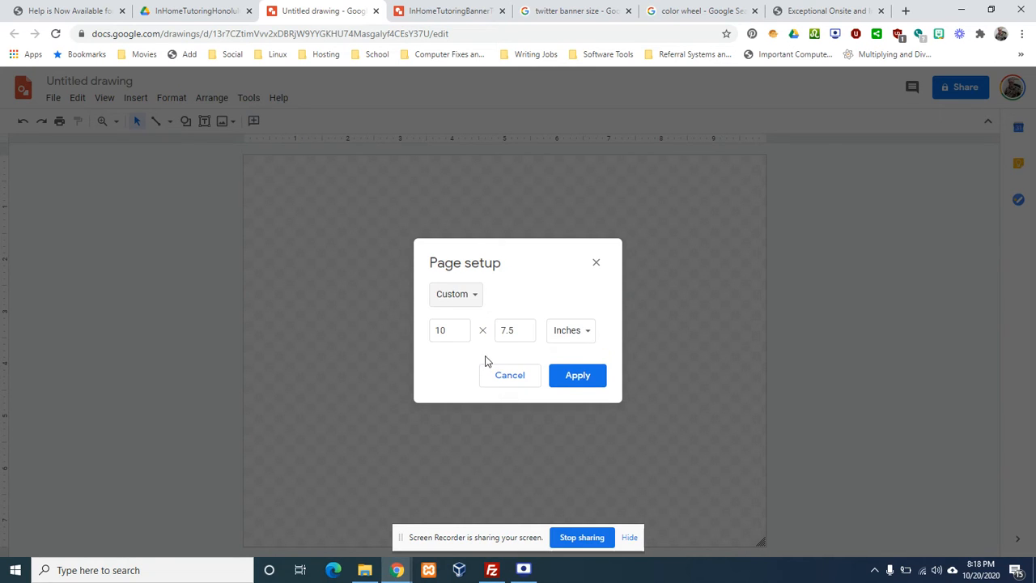
click(571, 330)
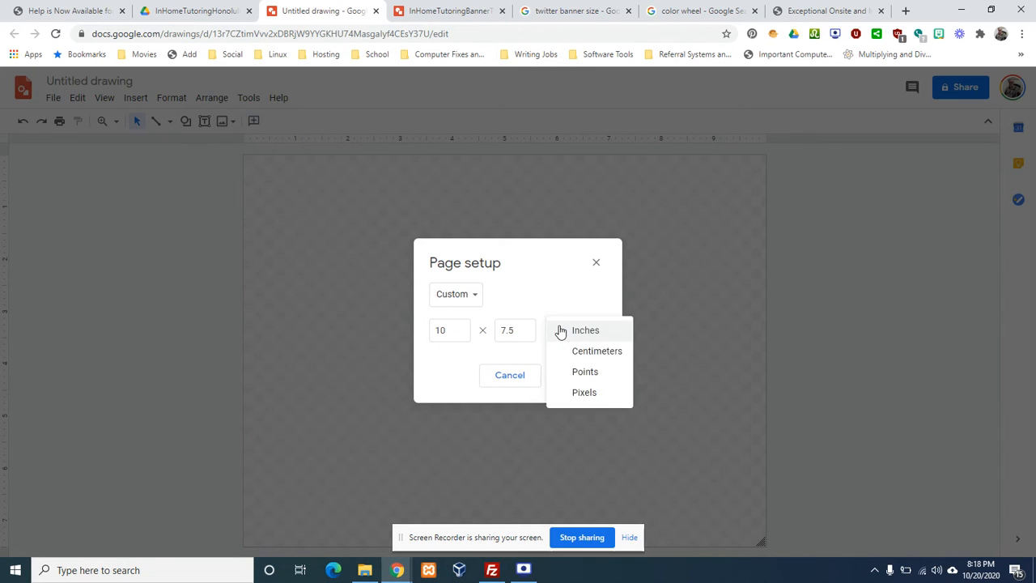
click(583, 392)
click(463, 329)
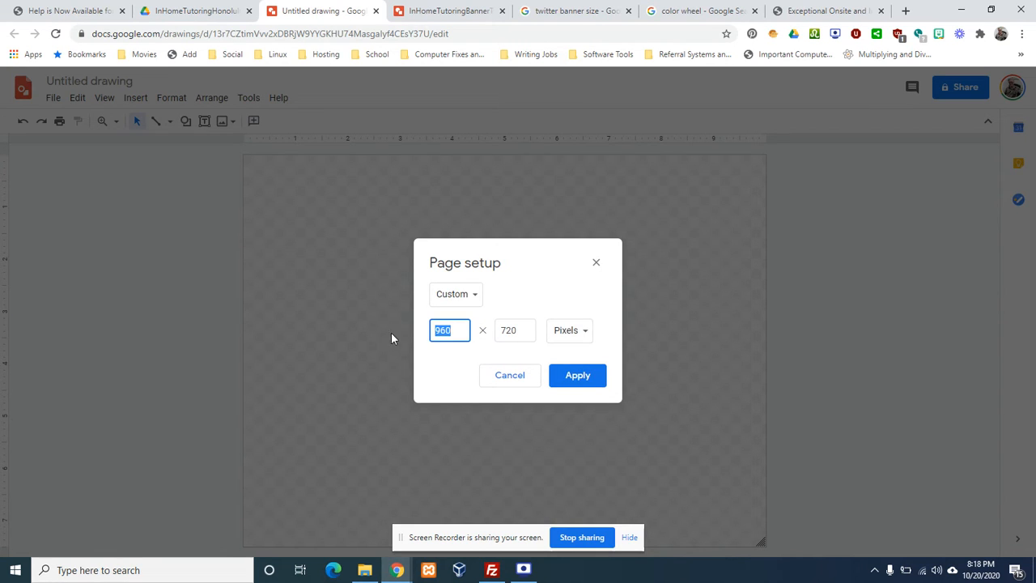
text(1500)
key(Tab)
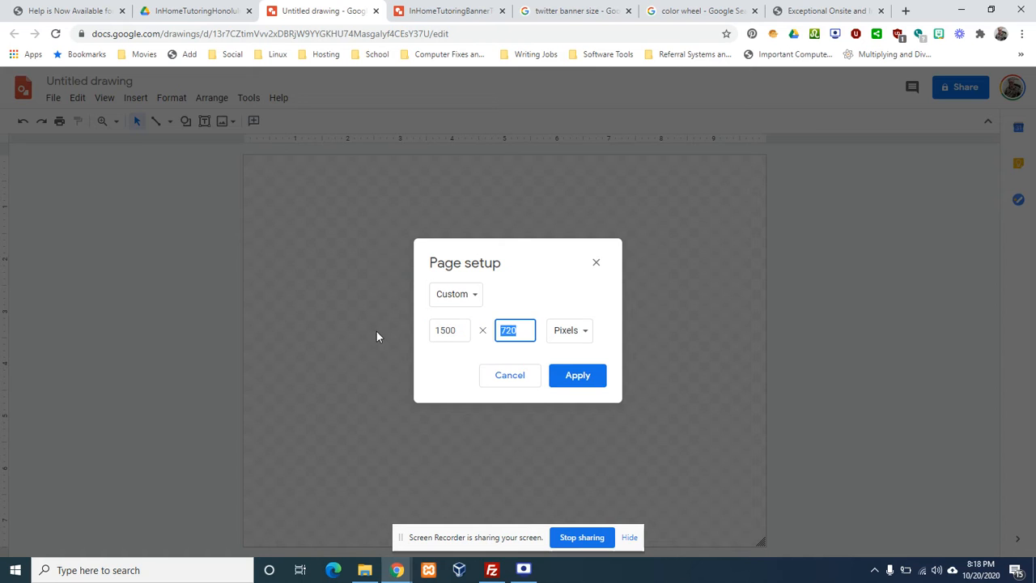
text(500)
click(583, 382)
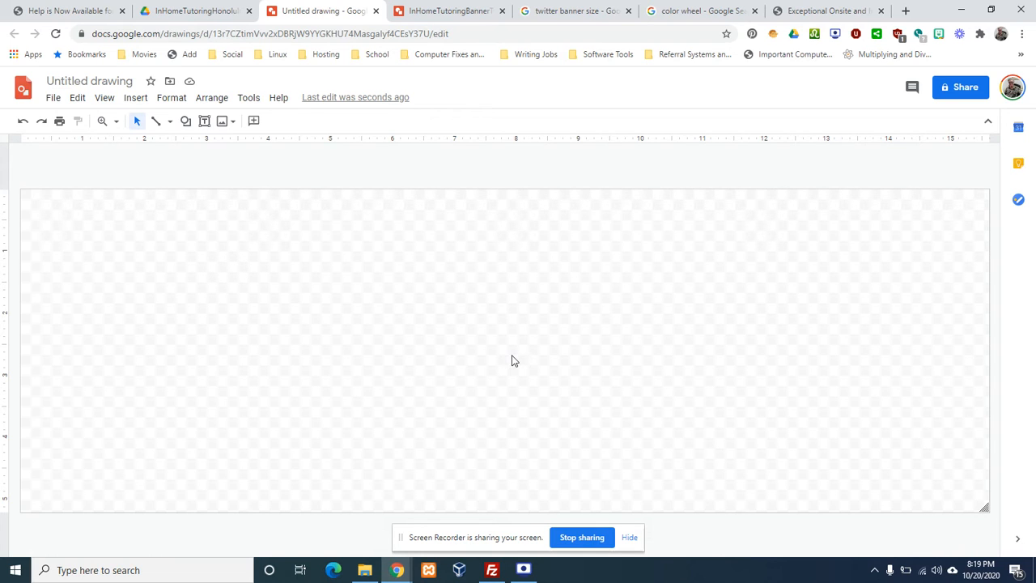
Insert a text box and stretch it edge to edge across the whole 1500 × 500 page
click(138, 98)
click(156, 144)
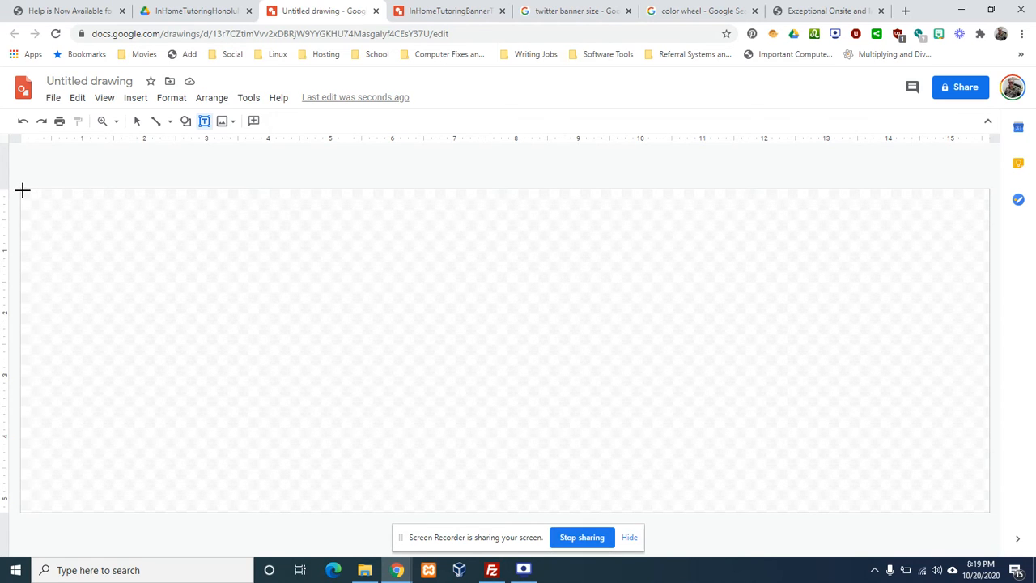
drag(22, 191, 856, 484)
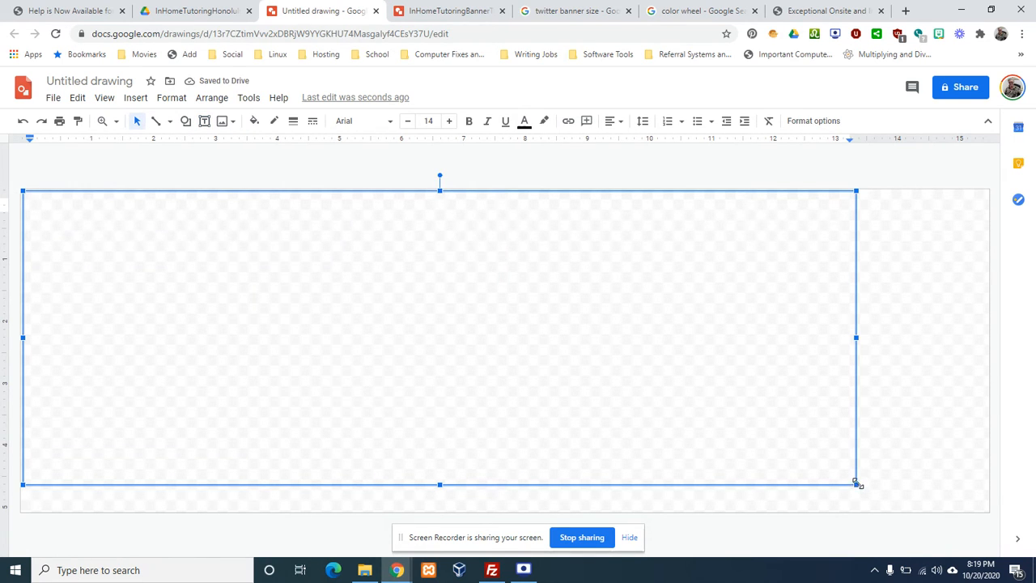
click(856, 484)
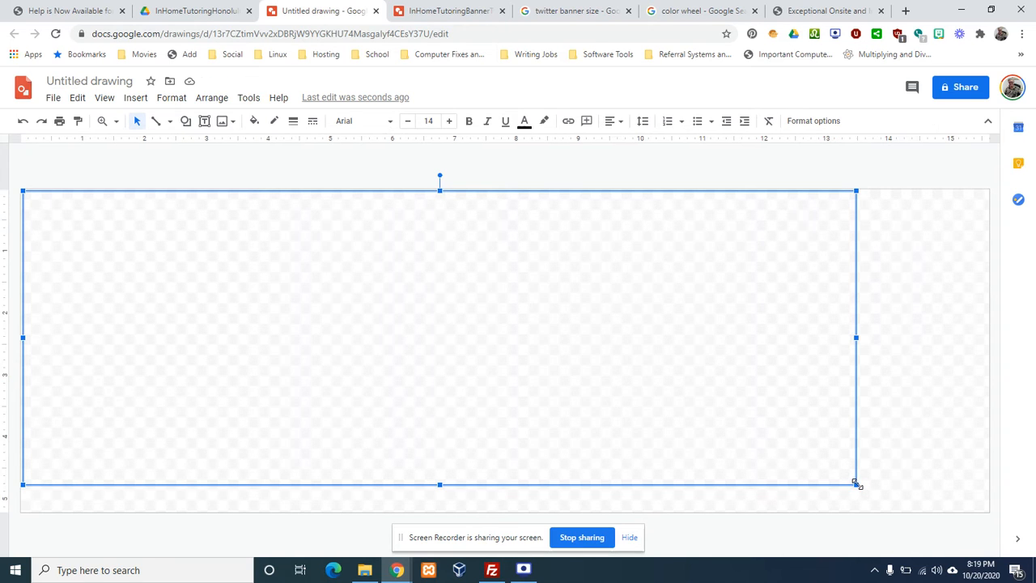
drag(857, 484, 984, 510)
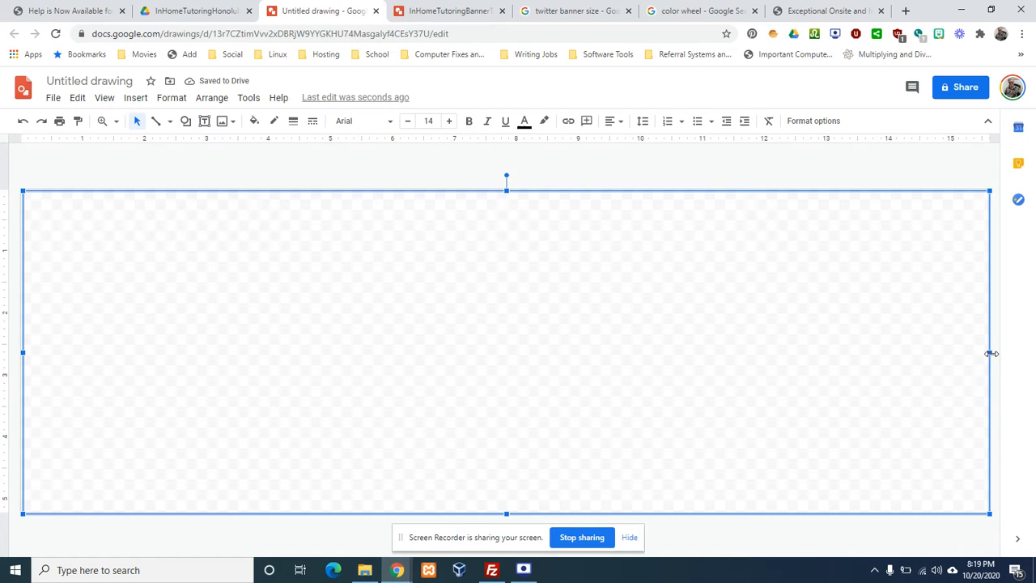
drag(991, 353, 992, 352)
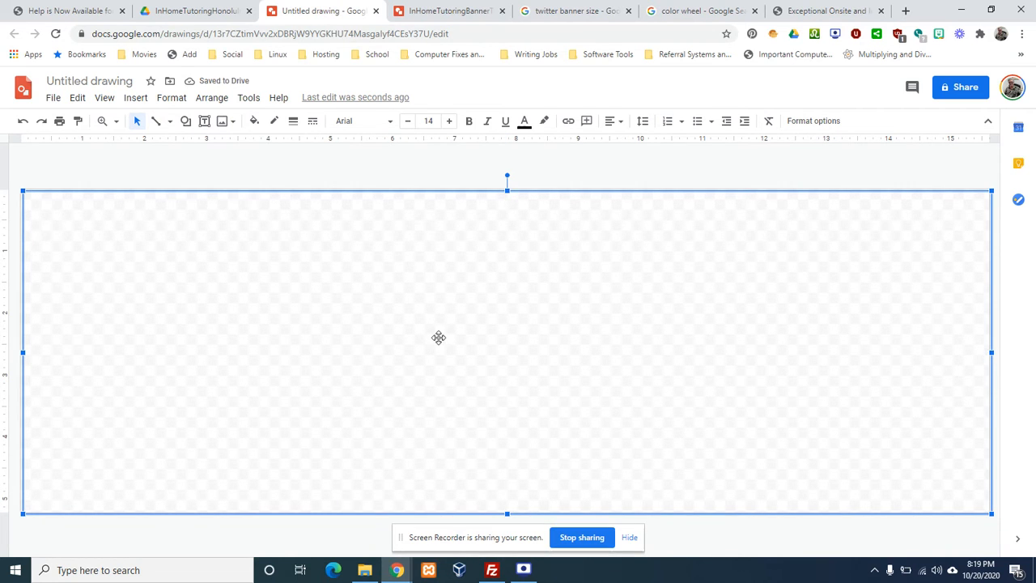
Give the full-page box a bright green fill as the banner background
click(255, 122)
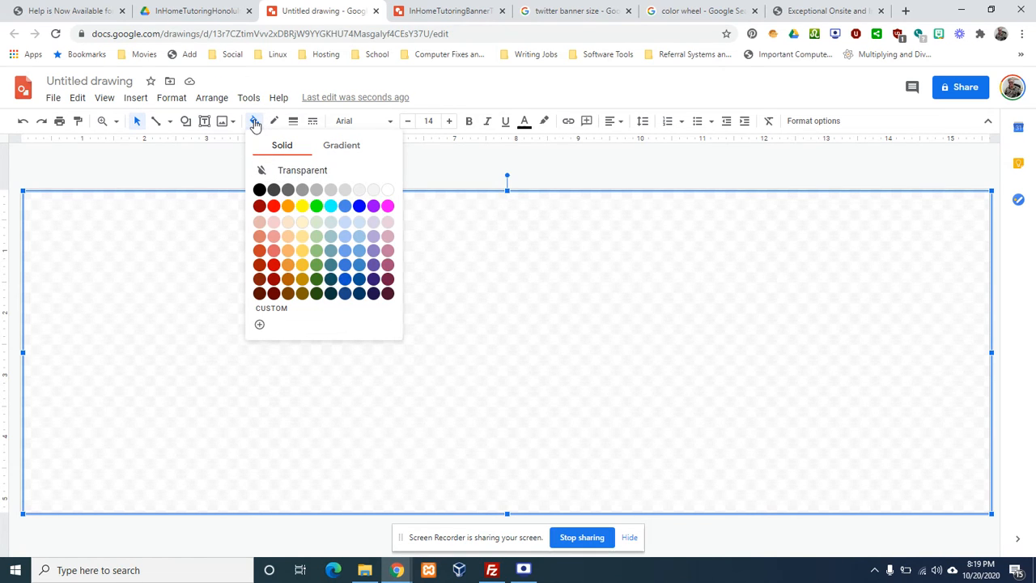
click(316, 206)
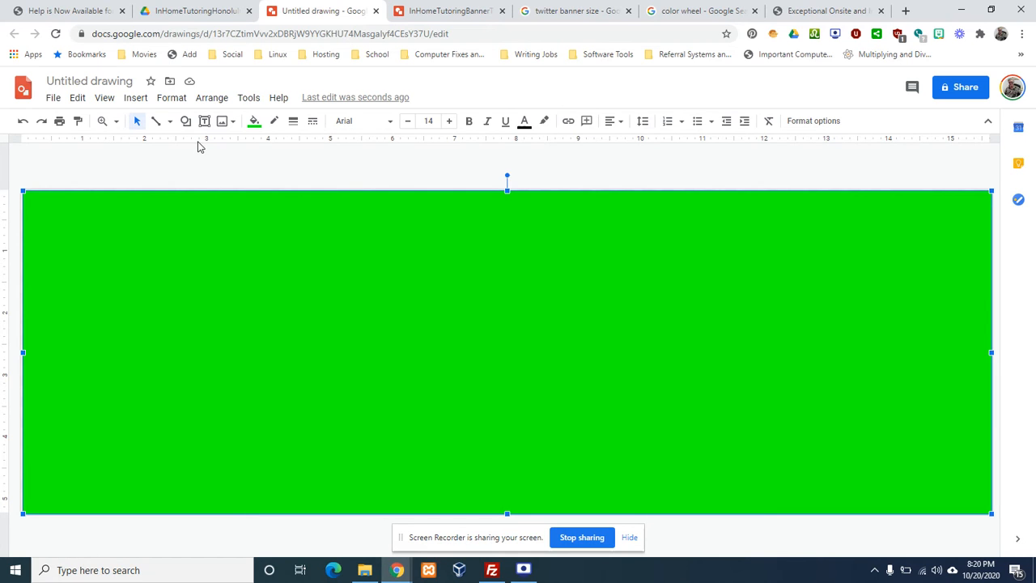
click(136, 100)
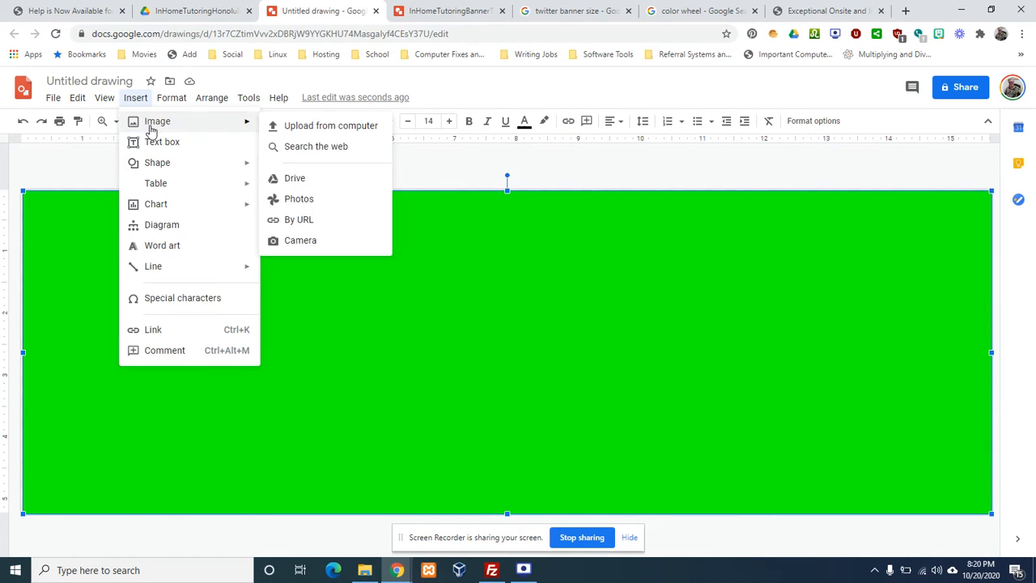
Insert word art reading 'InHomeTutoringHonolulu.com' onto the green banner
click(160, 246)
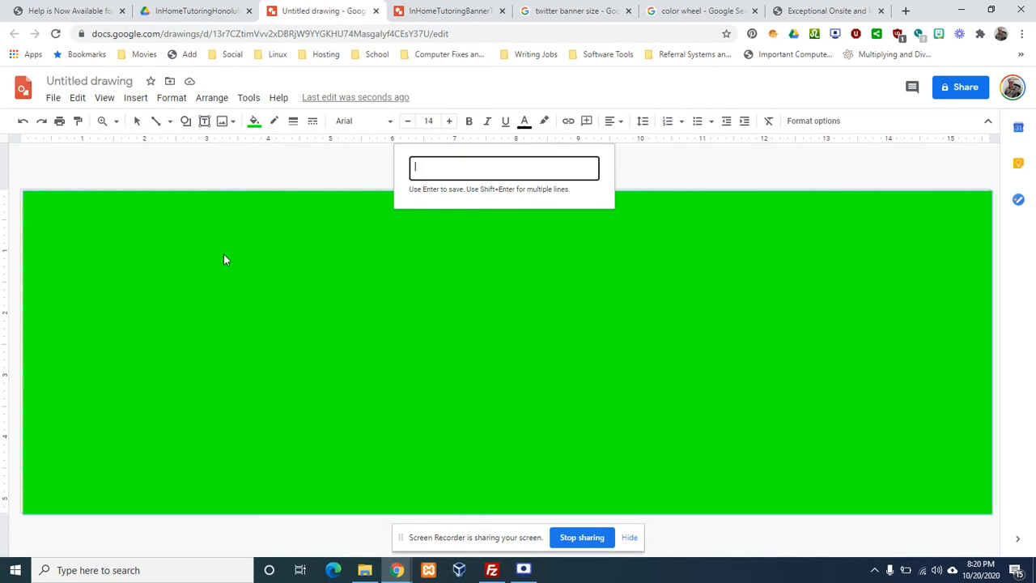
text(In)
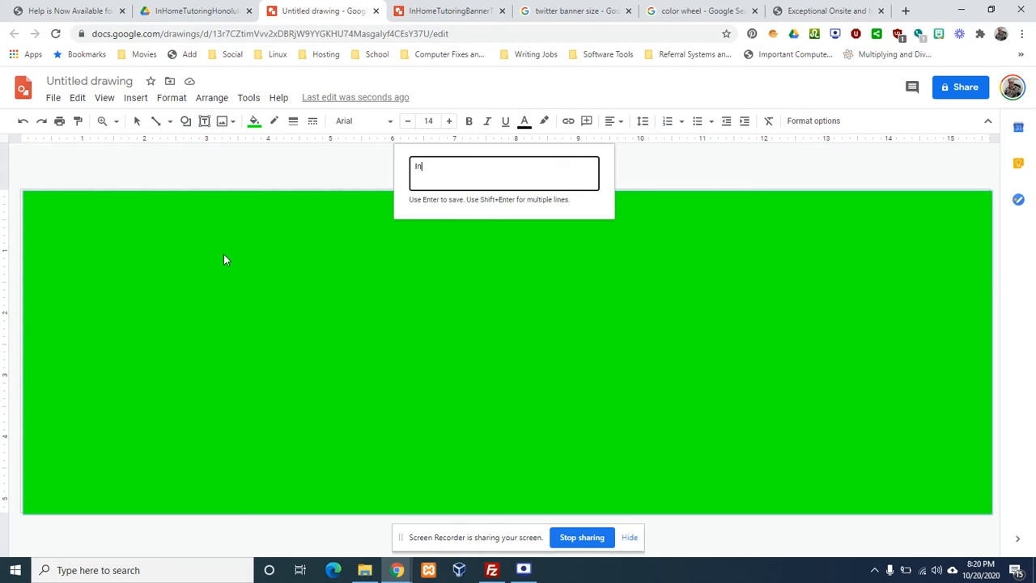
text(Hometuto)
text(T)
text(utoring)
text(Honolulu)
text(.com)
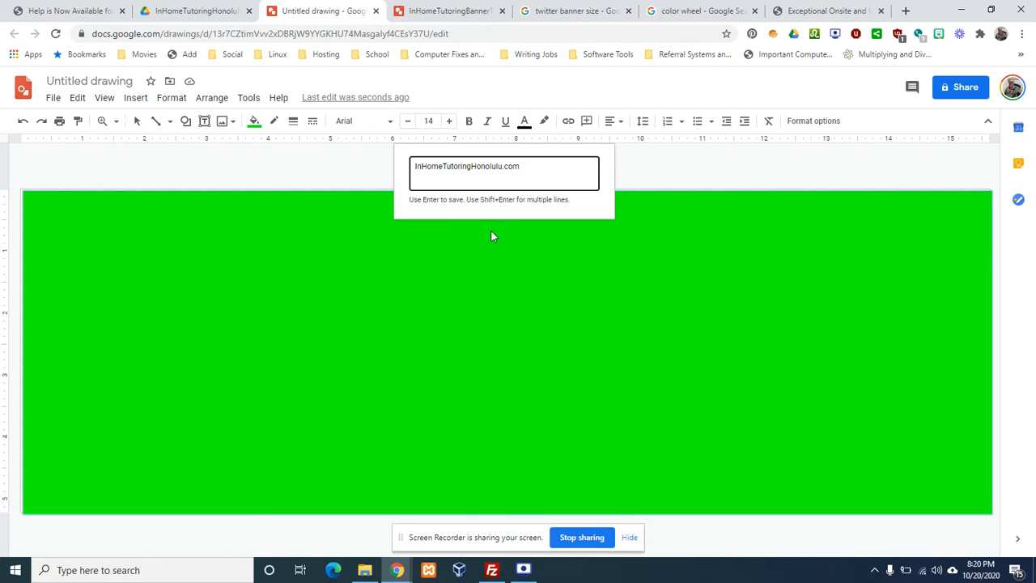
key(Return)
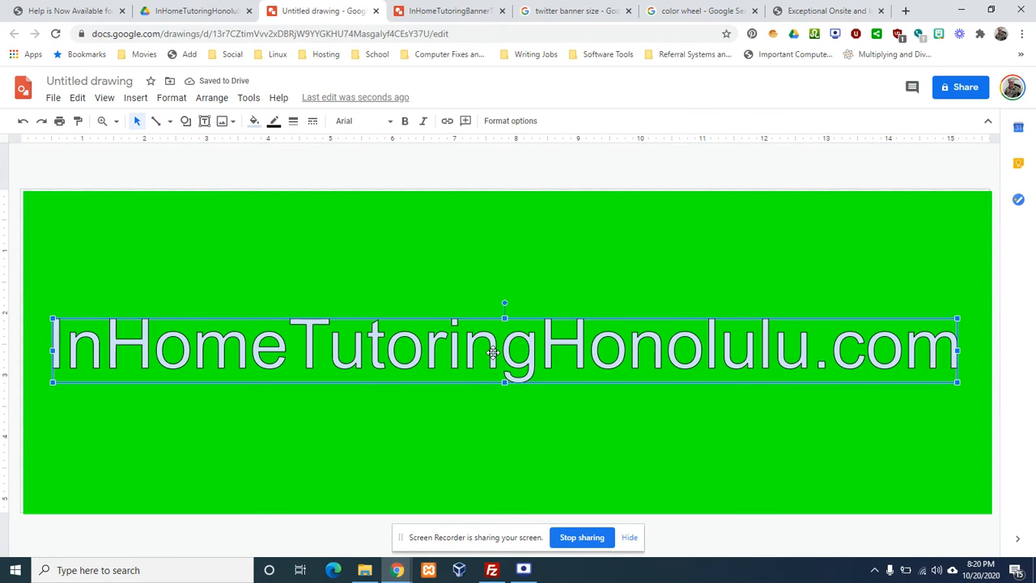
Move the InHomeTutoringHonolulu.com word art near the top and make its fill black
drag(492, 353, 489, 273)
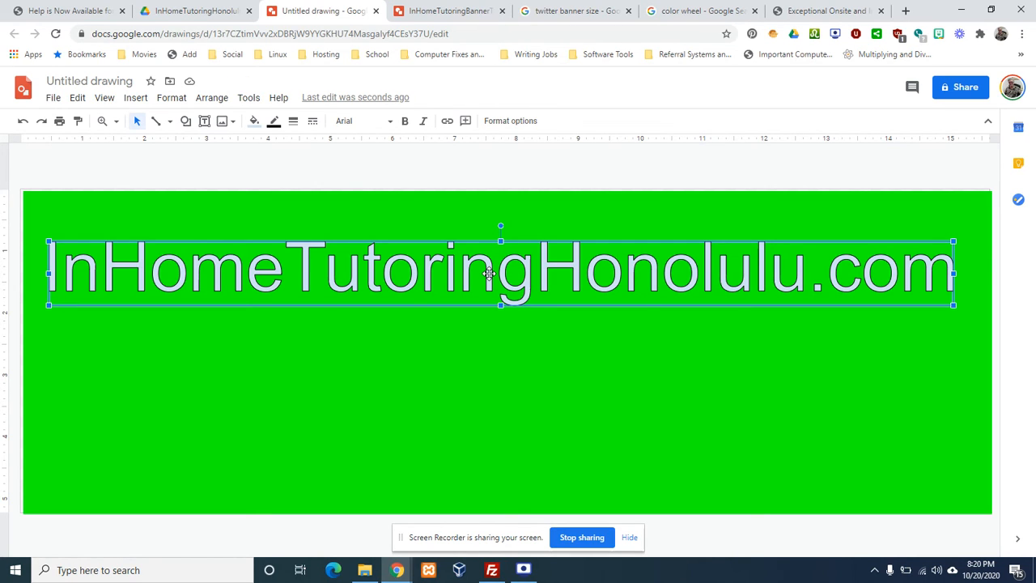
mouse_move(485, 268)
mouse_down()
mouse_move(483, 222)
mouse_move(496, 232)
mouse_move(499, 273)
mouse_up()
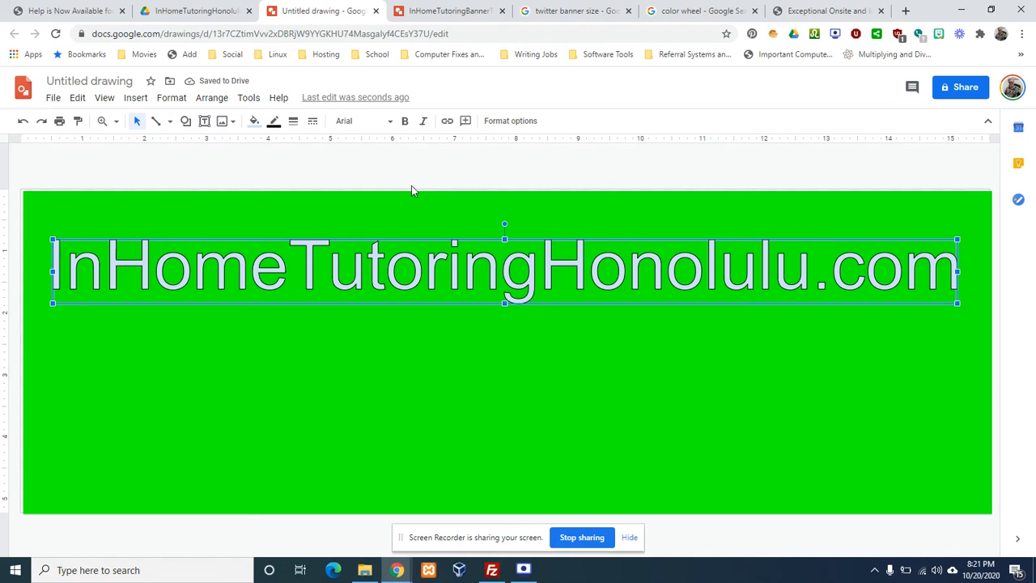
click(255, 122)
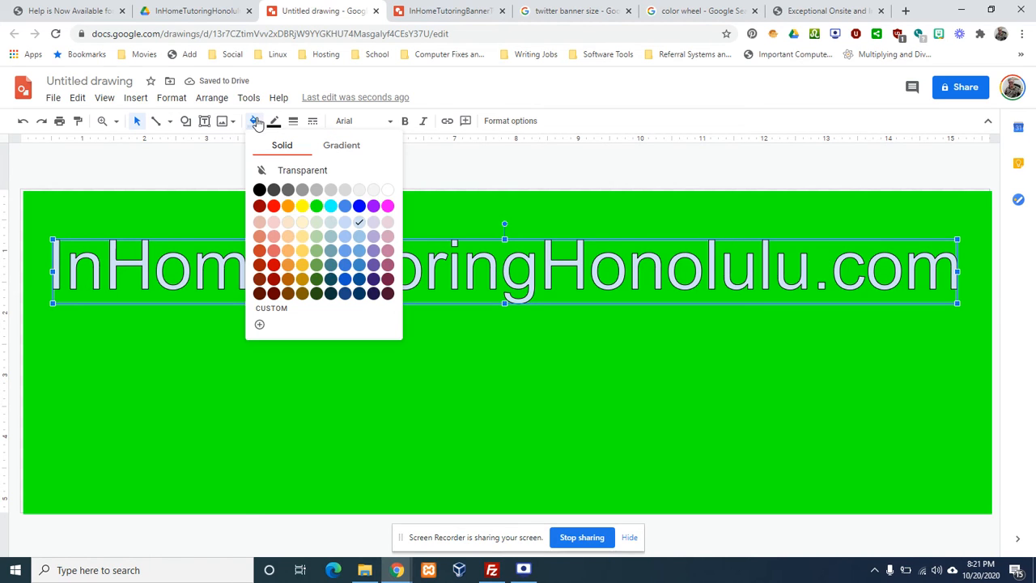
click(260, 190)
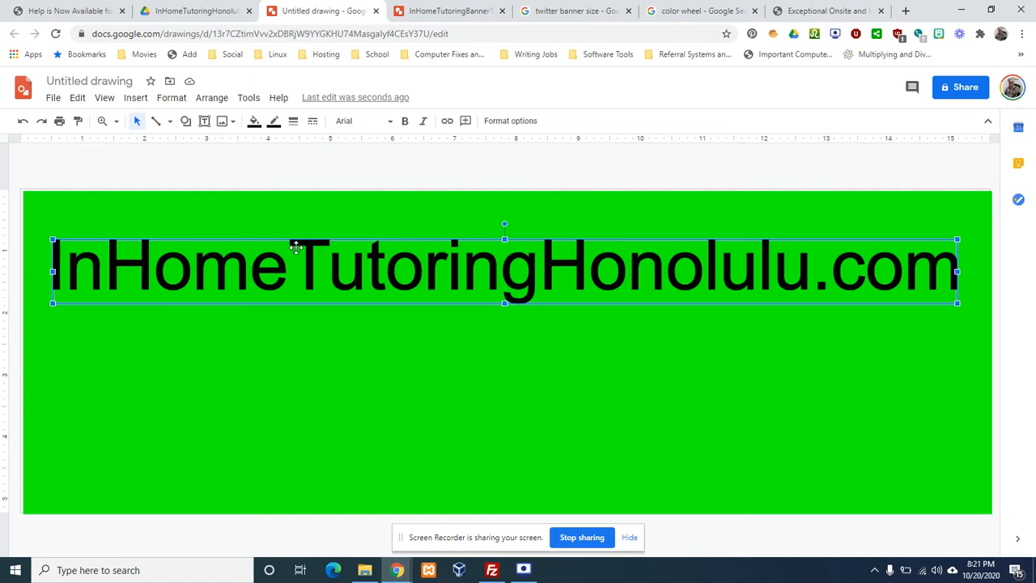
Bold the URL word art, widen it across the banner, and centre it near the top
click(404, 123)
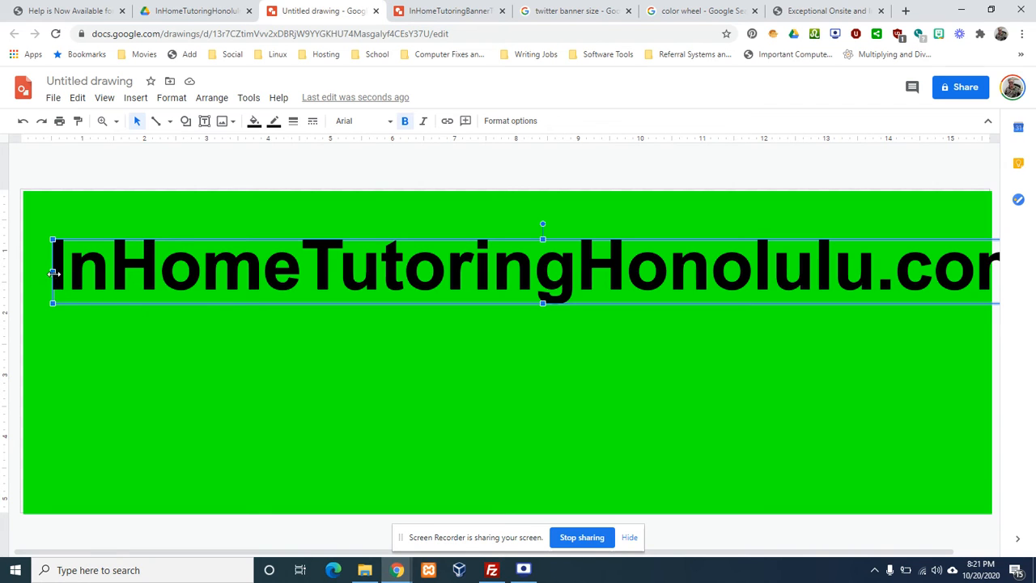
drag(53, 272, 379, 272)
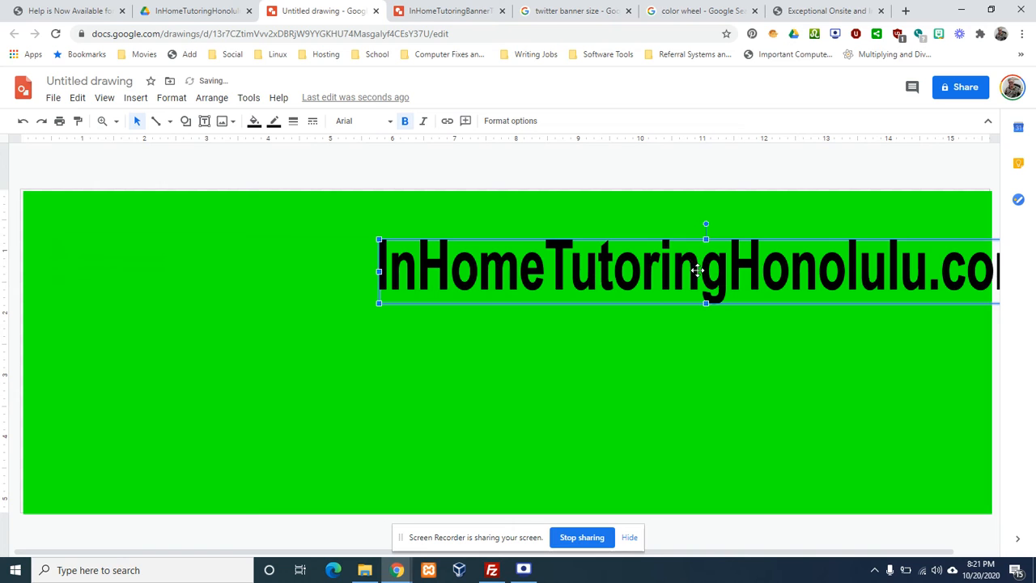
drag(699, 270, 222, 293)
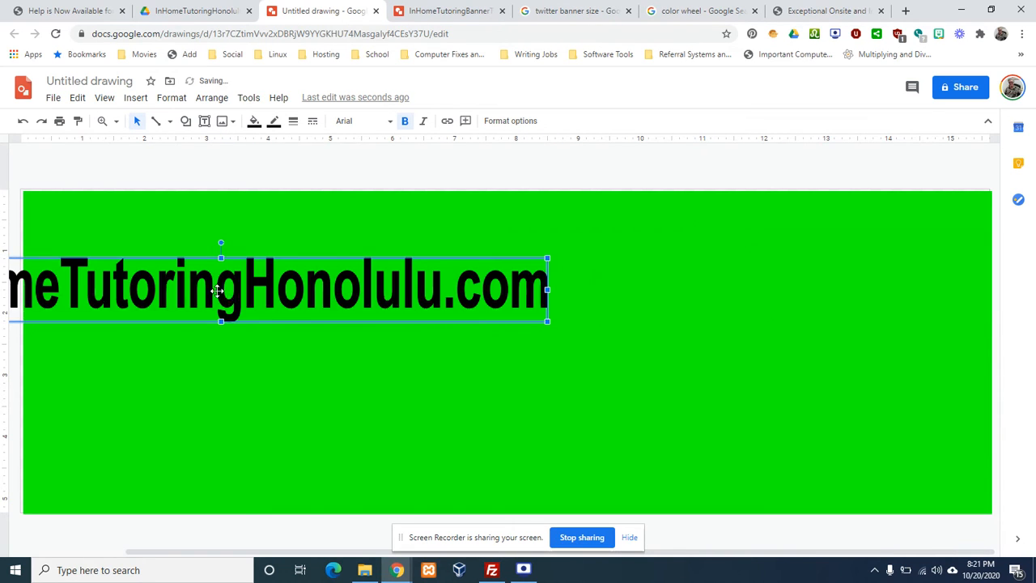
drag(547, 292, 428, 299)
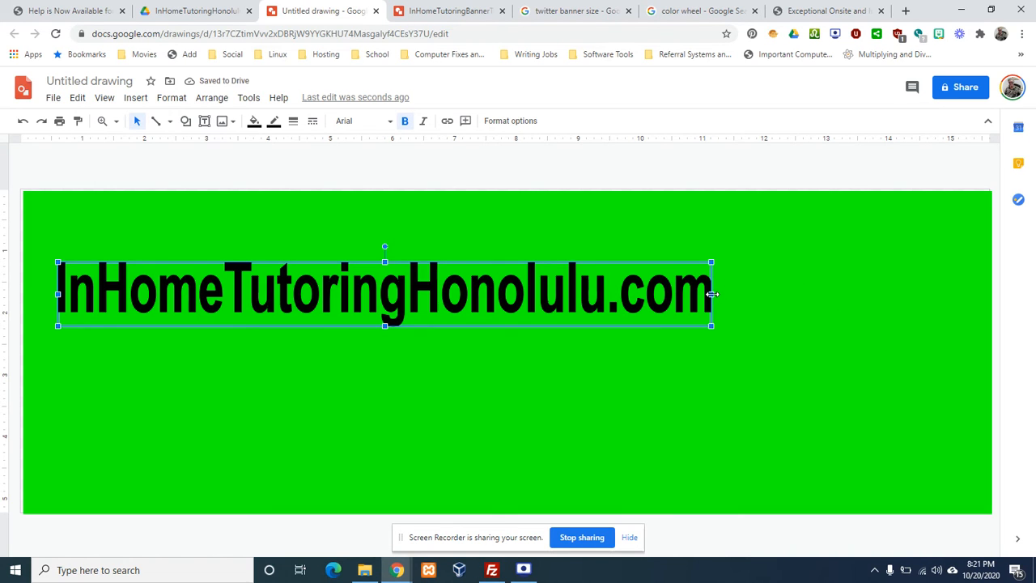
drag(710, 294, 947, 291)
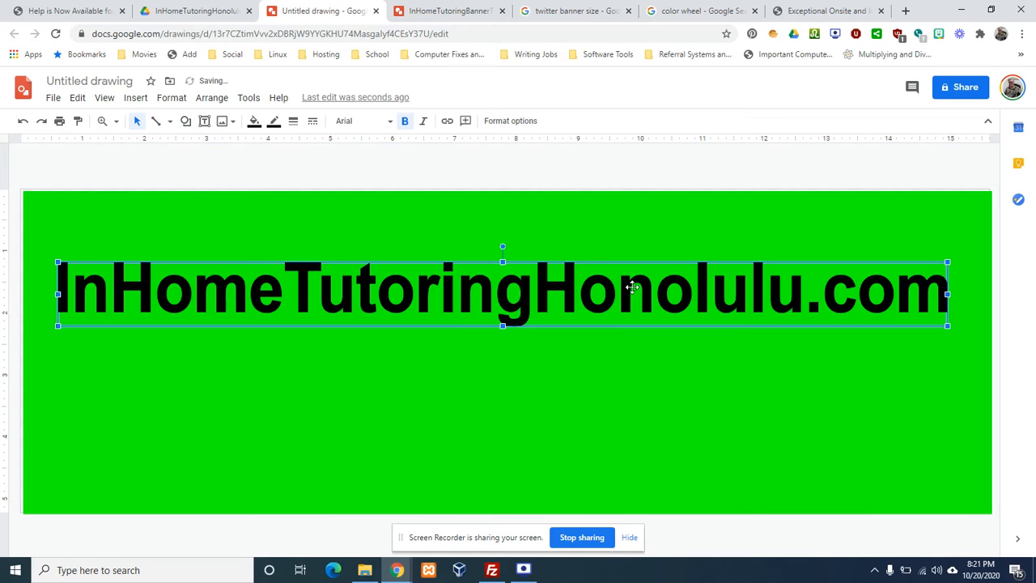
drag(512, 293, 512, 268)
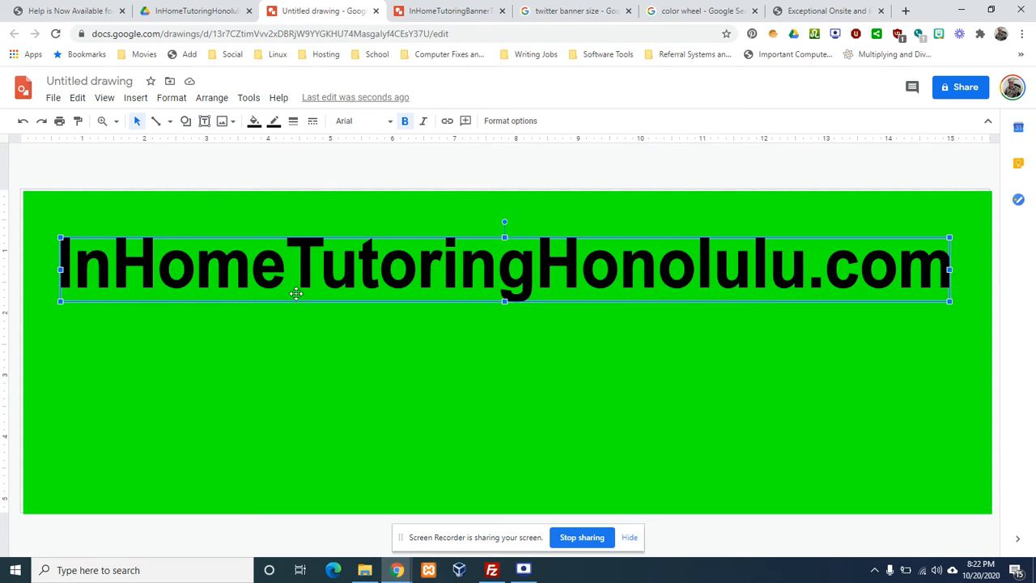
Copy and paste the URL word art, placing the duplicate directly beneath the original line
right_click(398, 275)
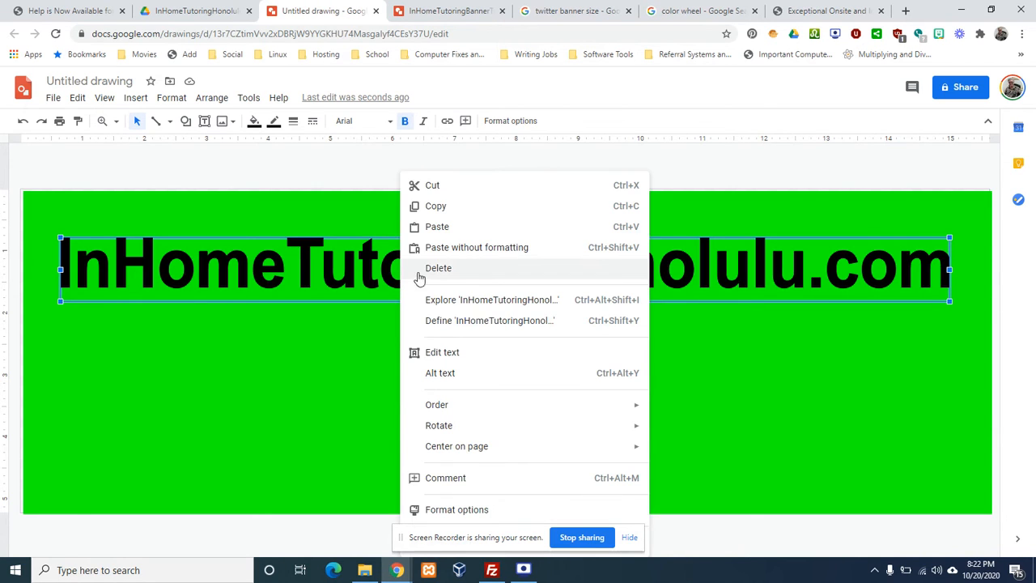
click(442, 206)
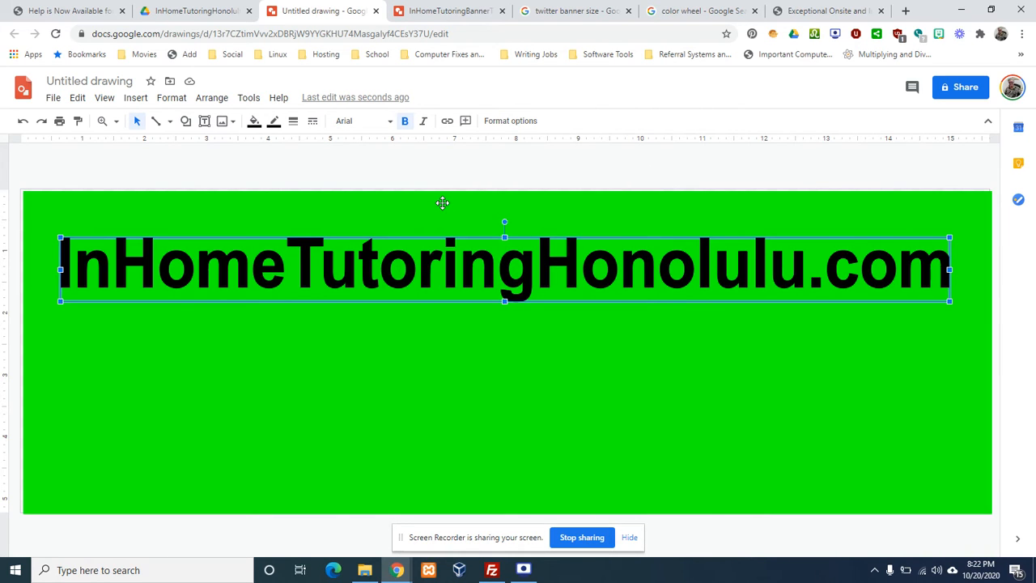
right_click(409, 368)
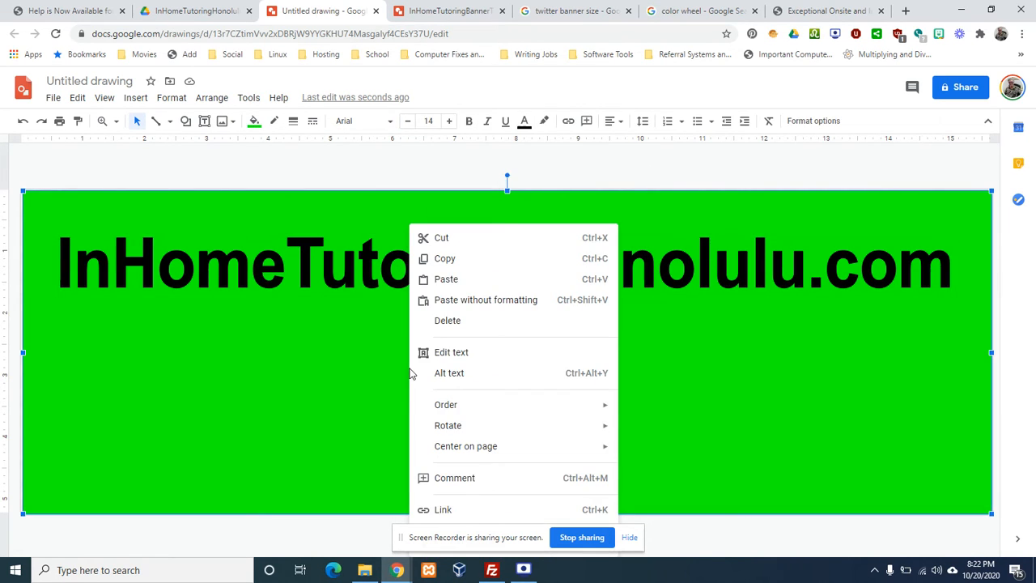
click(446, 278)
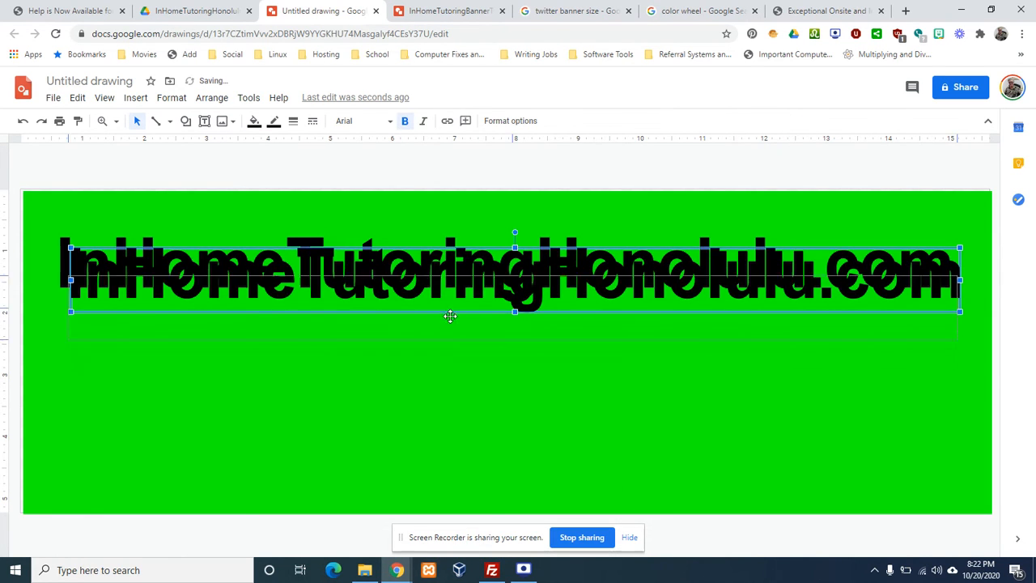
mouse_move(450, 316)
mouse_down()
mouse_move(446, 353)
mouse_move(448, 317)
mouse_move(449, 333)
mouse_up()
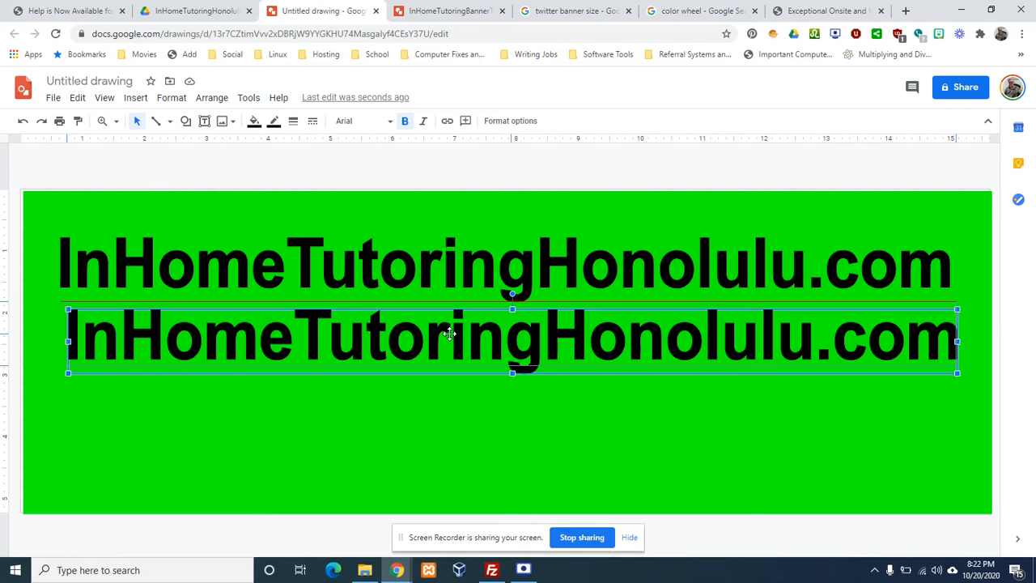
key(Up)
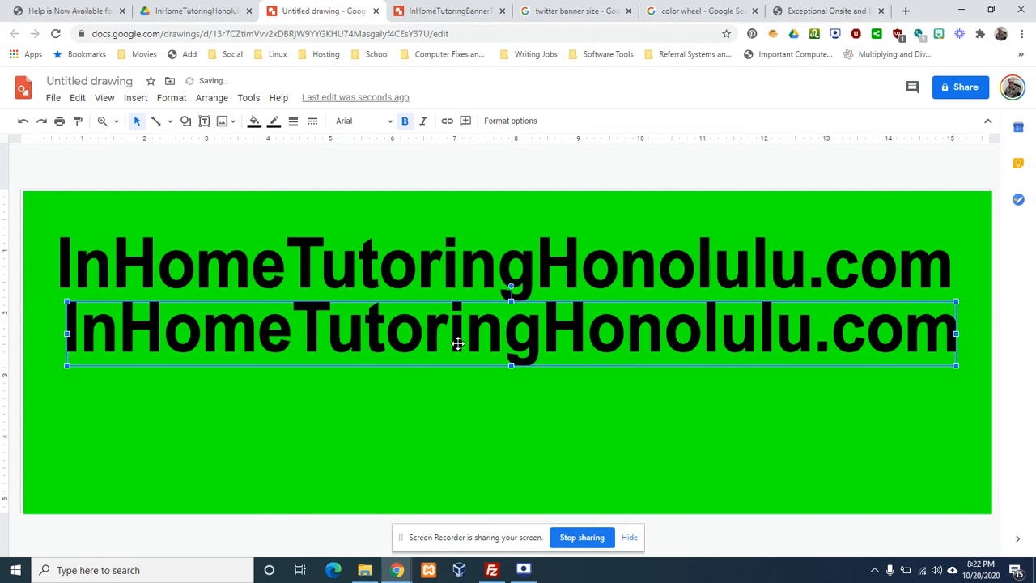
drag(461, 354, 460, 363)
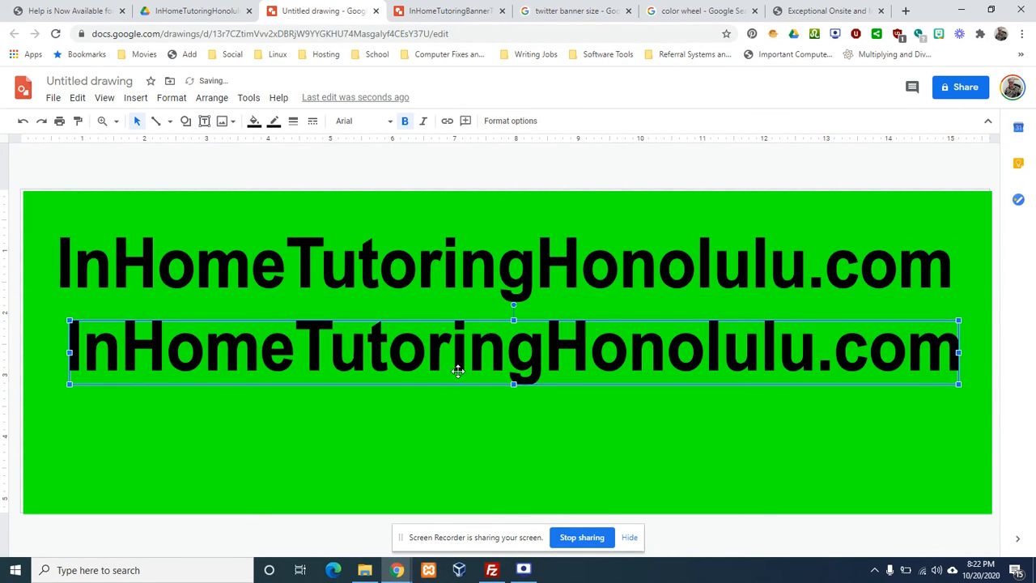
Change the second line's text to 'Computers Behaviors Poor Grades Self-Defense'
double_click(457, 370)
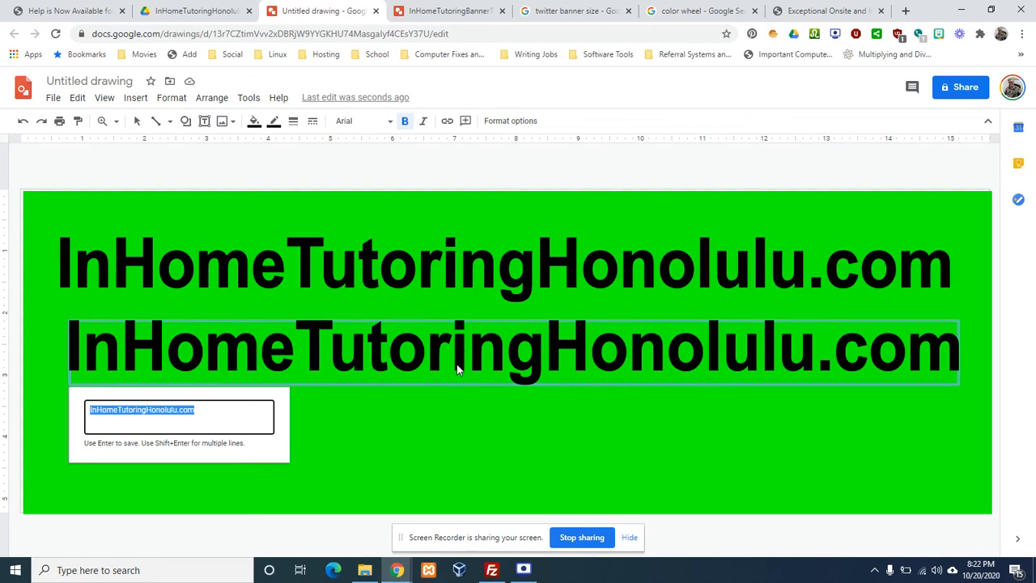
text(Compu)
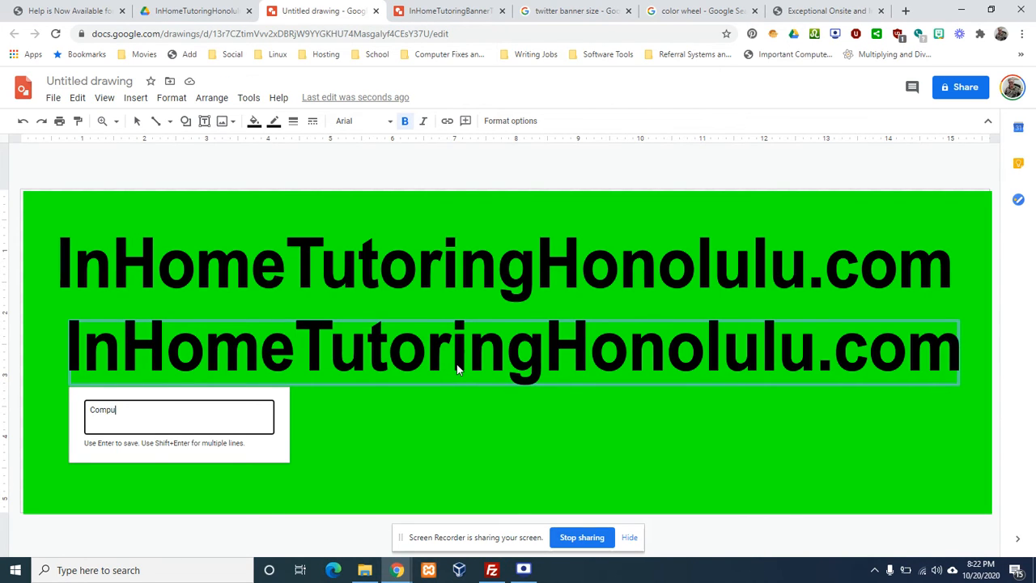
text(ters Beha)
key(BackSpace)
text(iors Poor)
text(Grades Self-Defense)
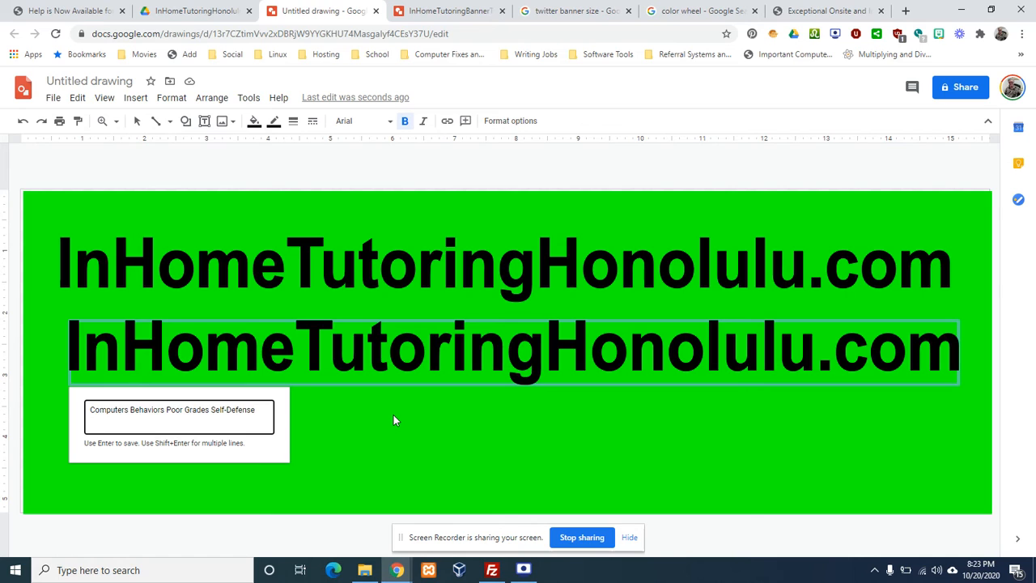
key(Return)
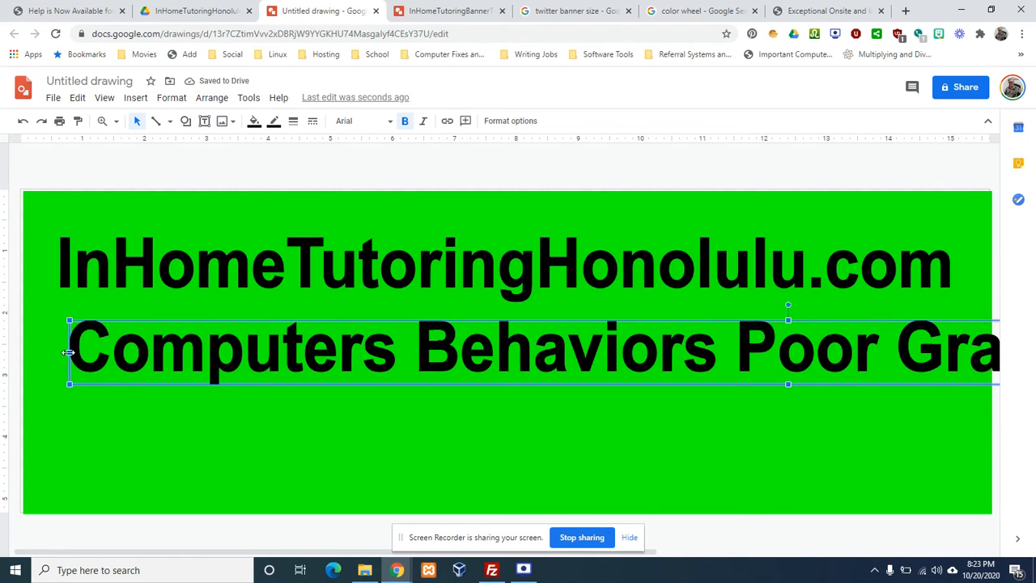
Narrow and reposition the 'Computers Behaviors Poor Grades Self-Defense' text box to fit the banner under the URL
drag(66, 352, 310, 352)
drag(612, 341, 464, 352)
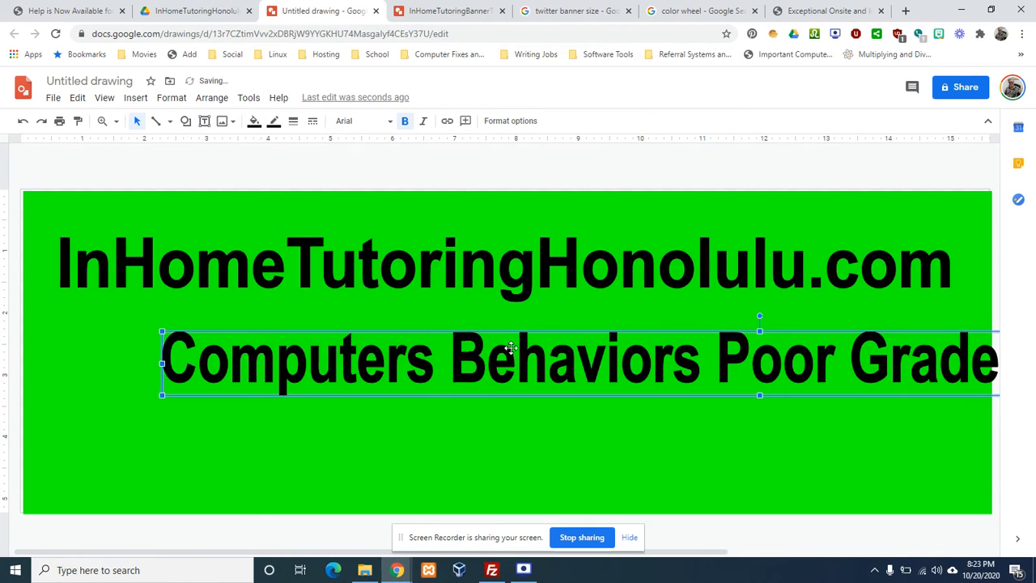
drag(534, 352, 433, 361)
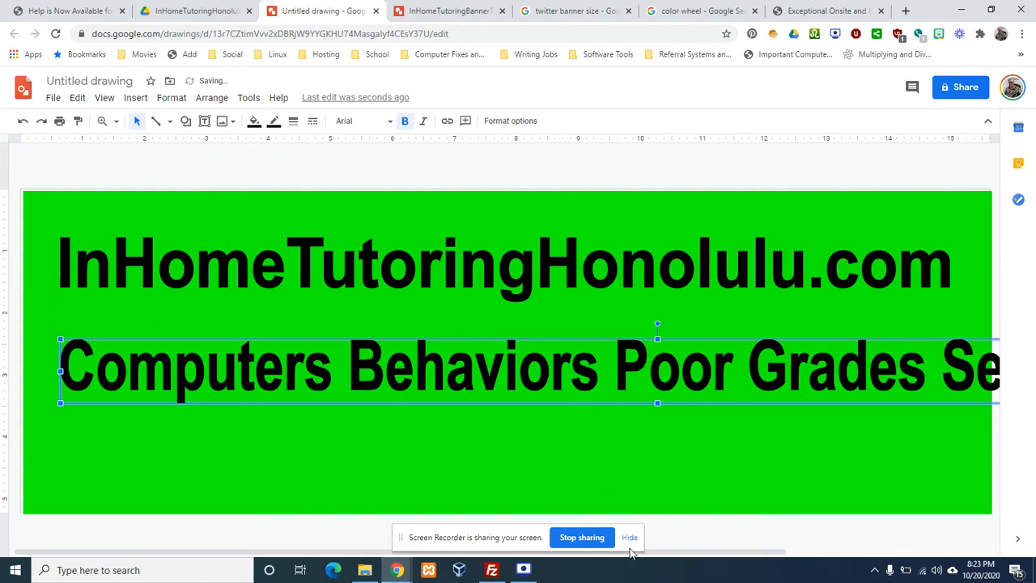
drag(666, 556, 935, 552)
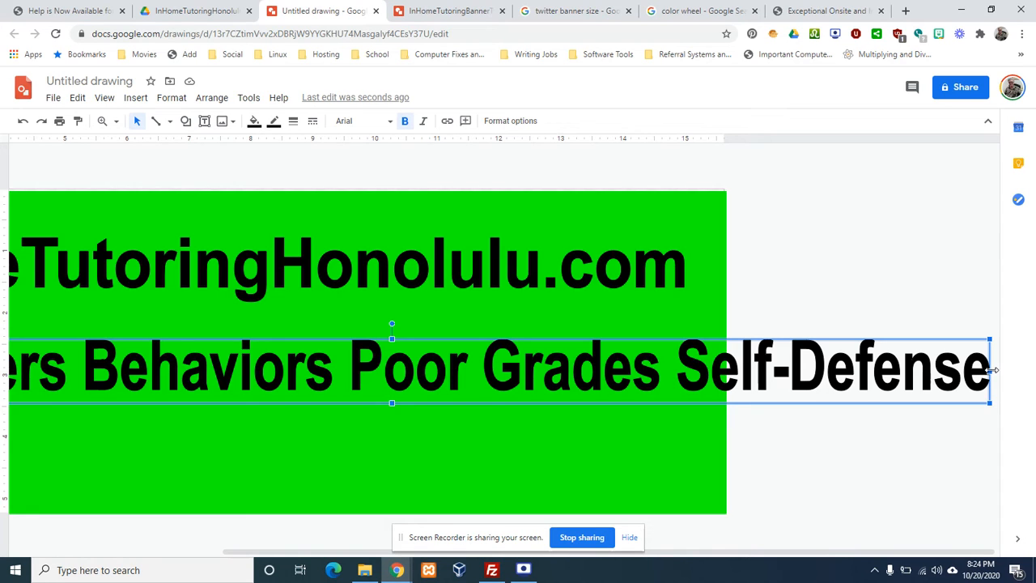
drag(994, 370, 679, 377)
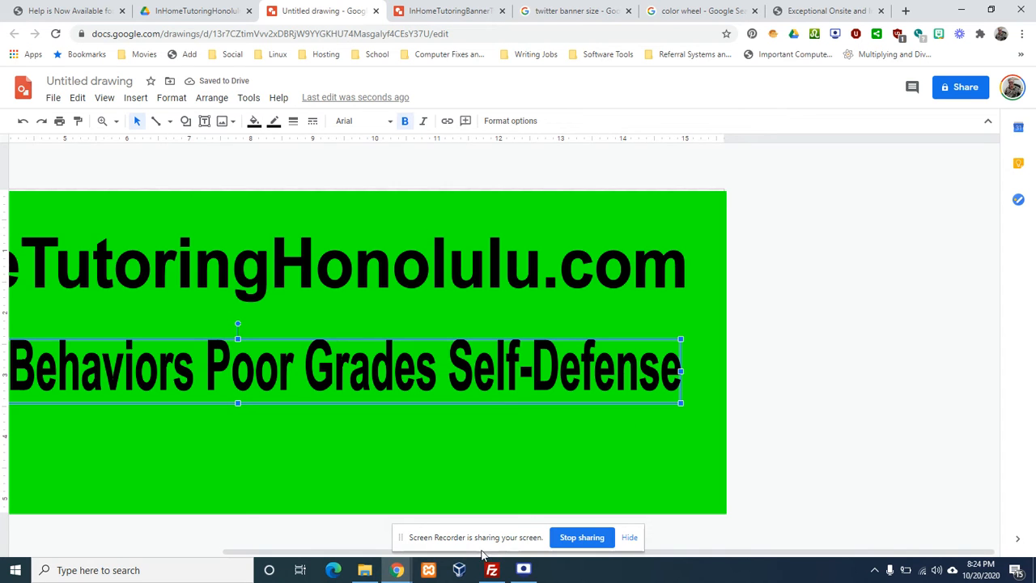
drag(364, 553, 192, 553)
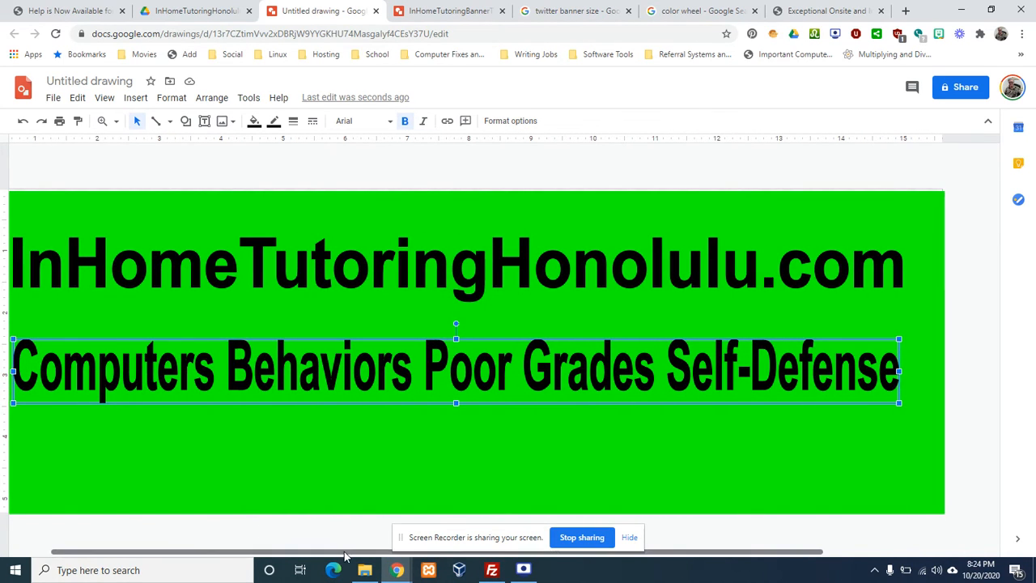
drag(343, 551, 316, 551)
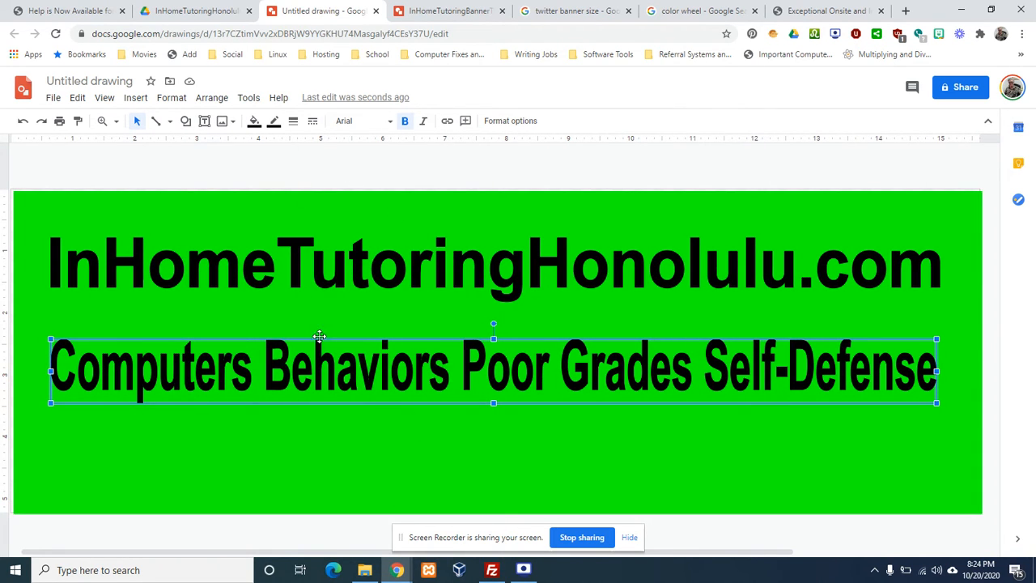
Color the subject line text red and nudge it up just beneath the URL line
click(255, 121)
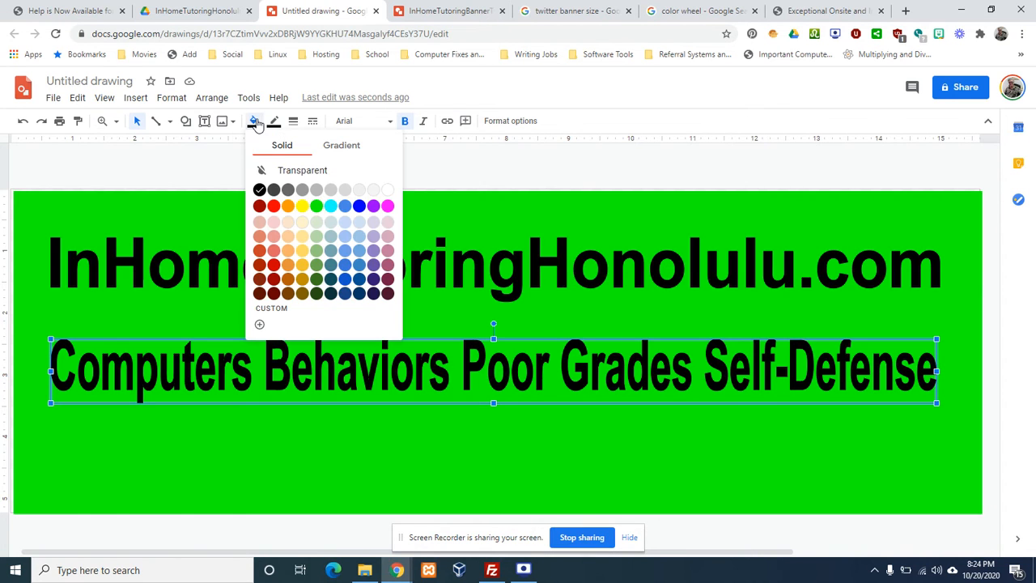
click(273, 206)
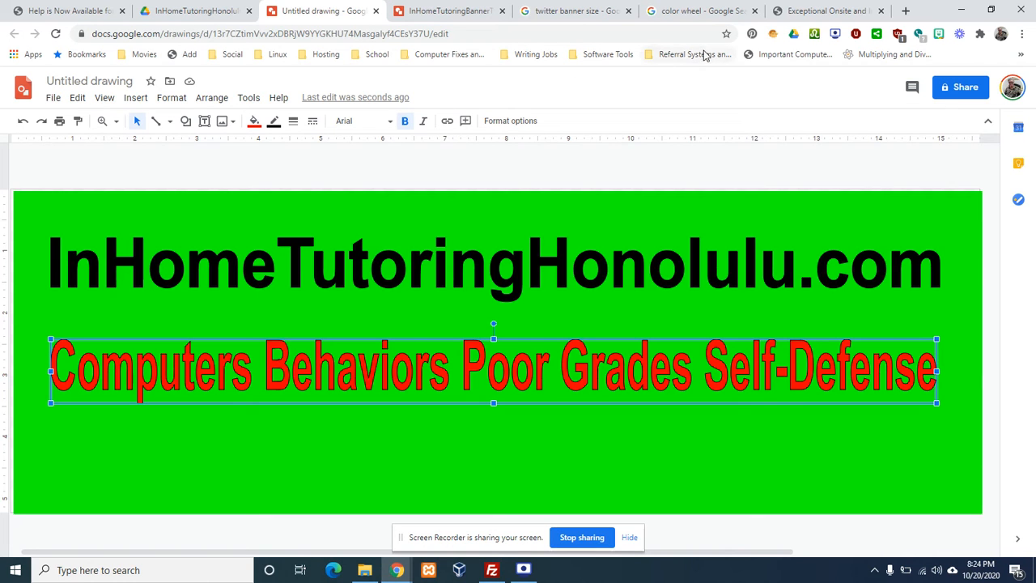
click(695, 11)
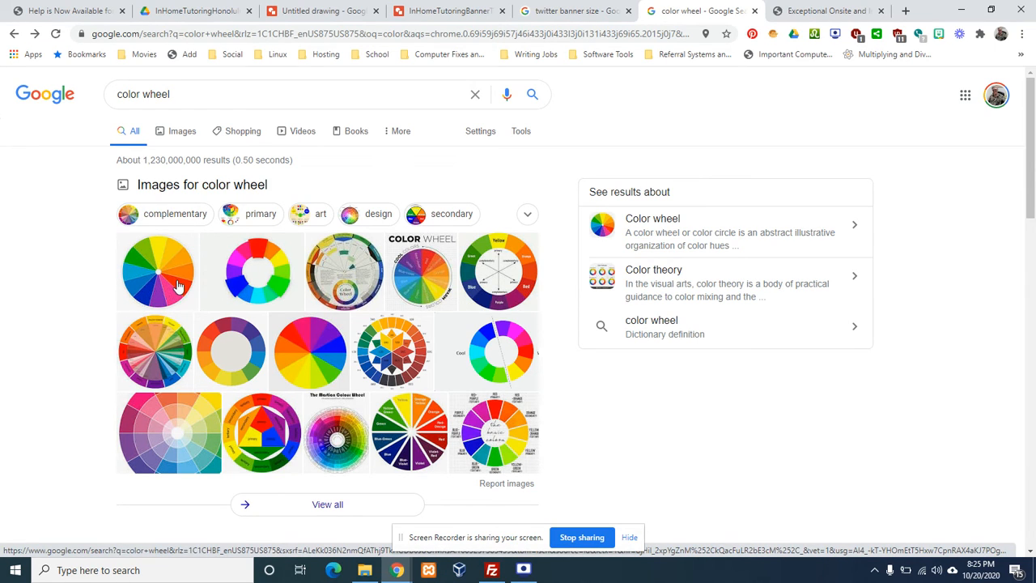
click(331, 13)
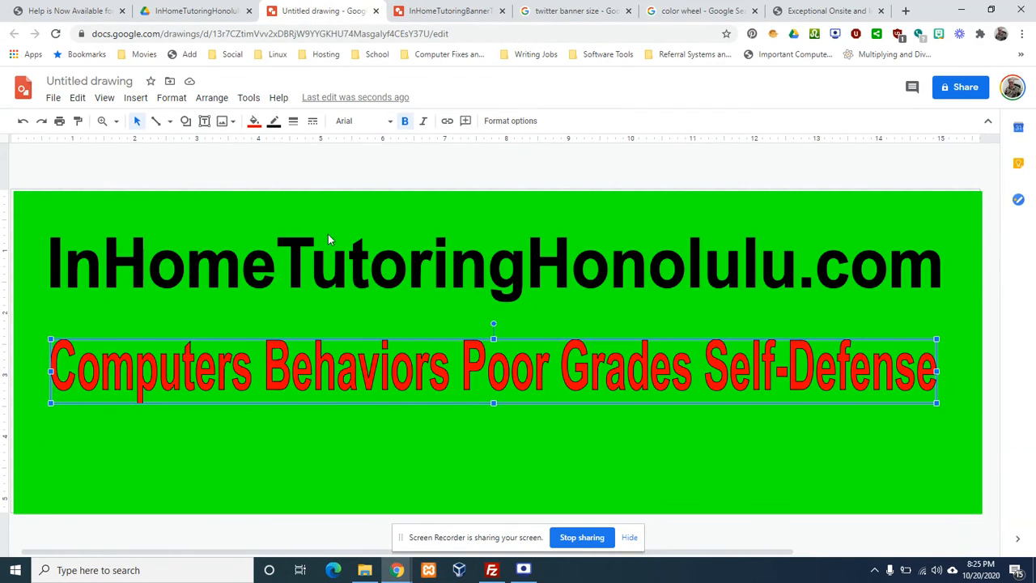
drag(460, 369, 455, 352)
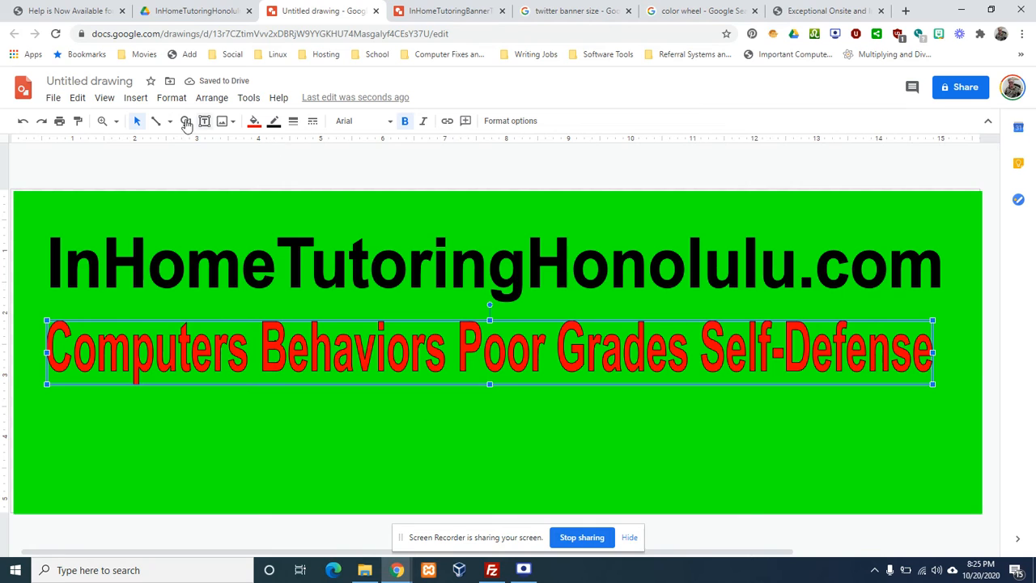
Insert a text box spanning the banner's width below the red line, make it taller, and click inside
click(135, 99)
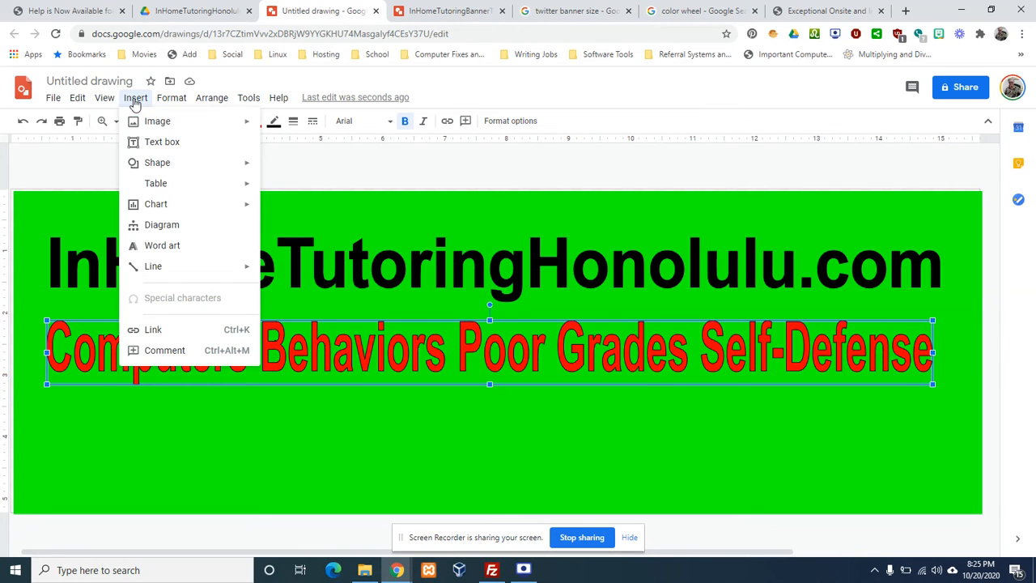
click(165, 143)
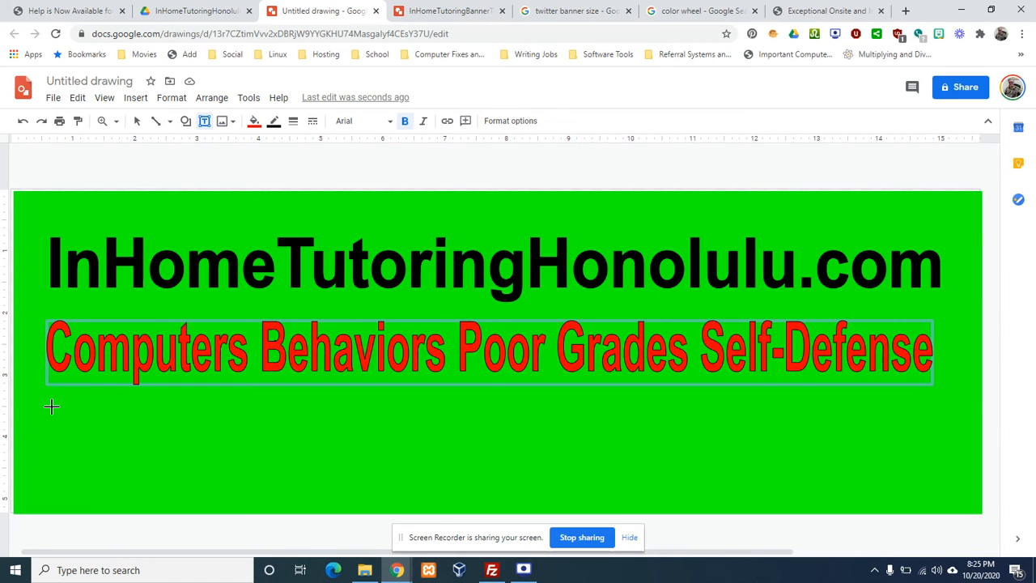
drag(51, 407, 932, 434)
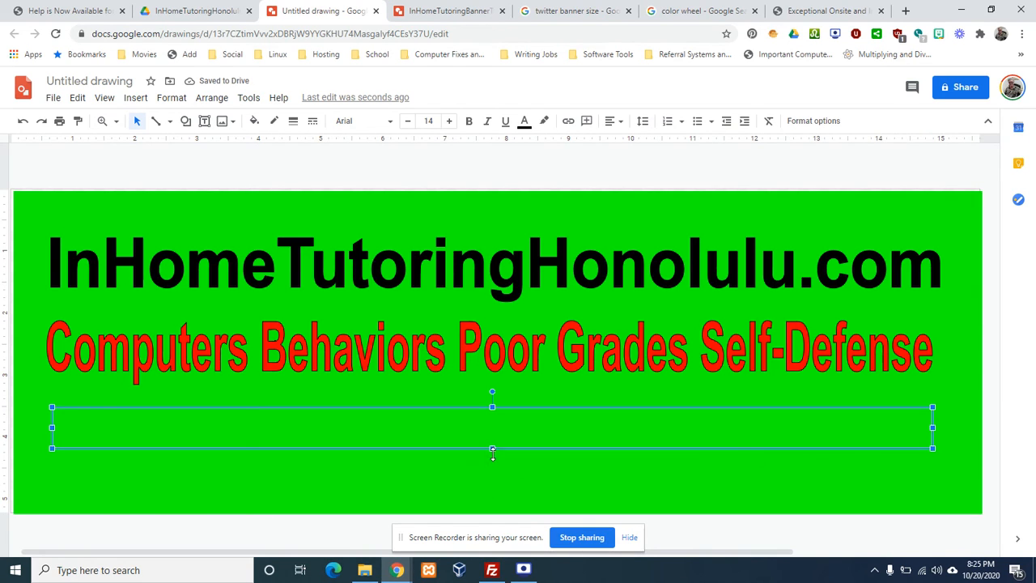
drag(492, 450, 492, 465)
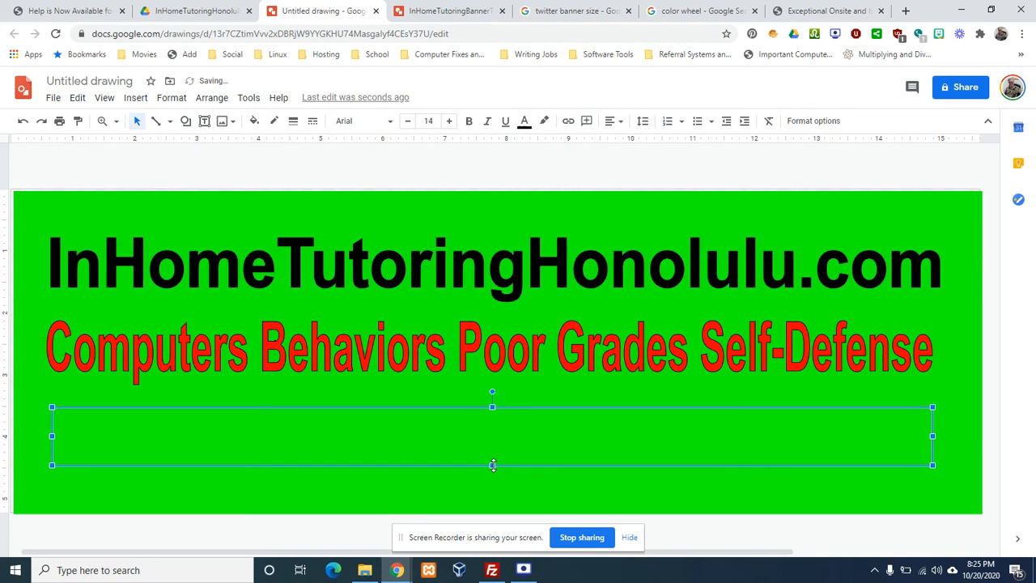
click(422, 435)
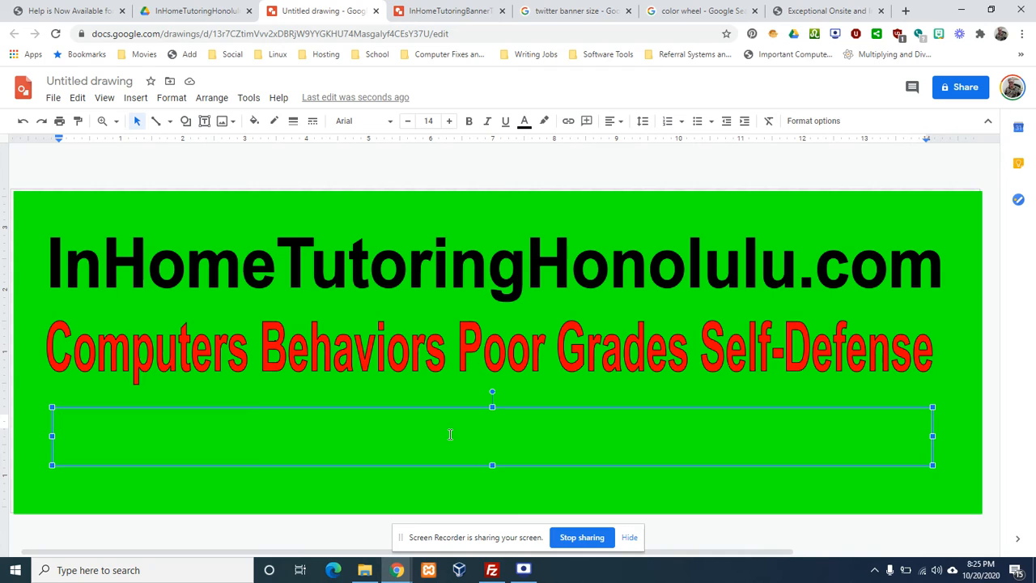
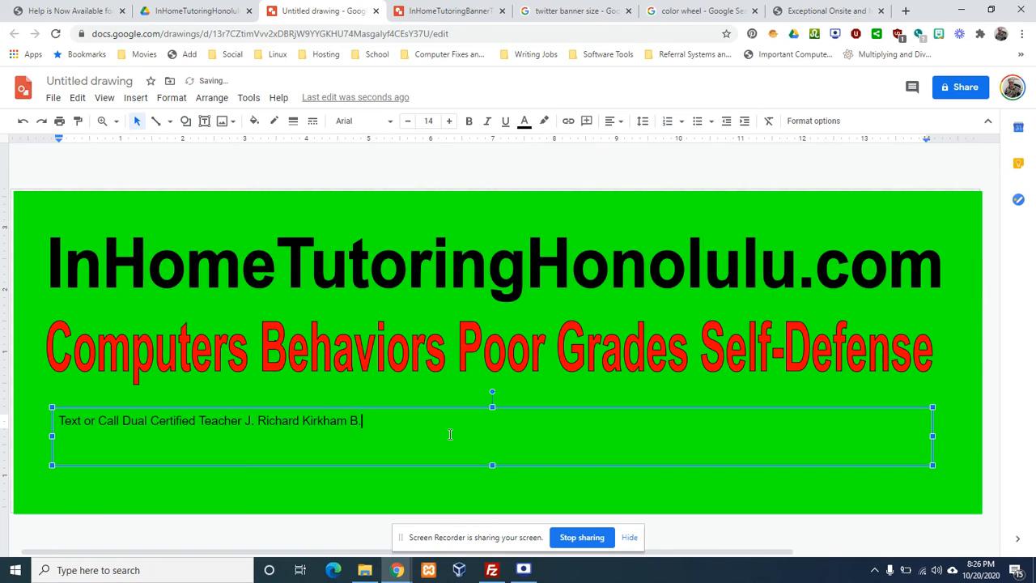
Type 'Text or Call Dual Certified Teacher' with the teacher's name, B.S, hyphenated phone number and e-mail
key(Left)
key(Left)
key(Left)
key(Left)
key(End)
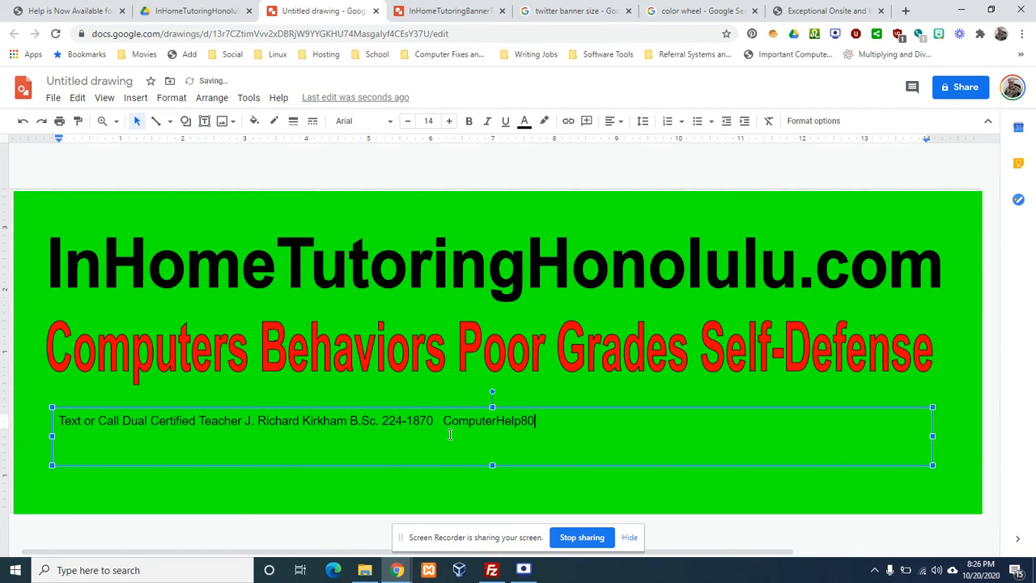
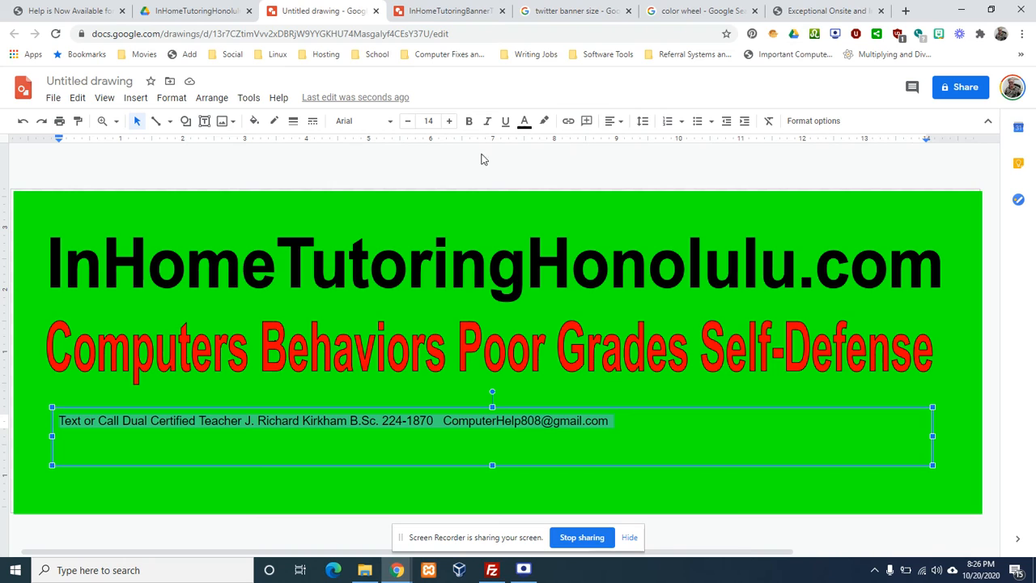
Make the contact text bold and raise its font size to 20 pt
click(468, 123)
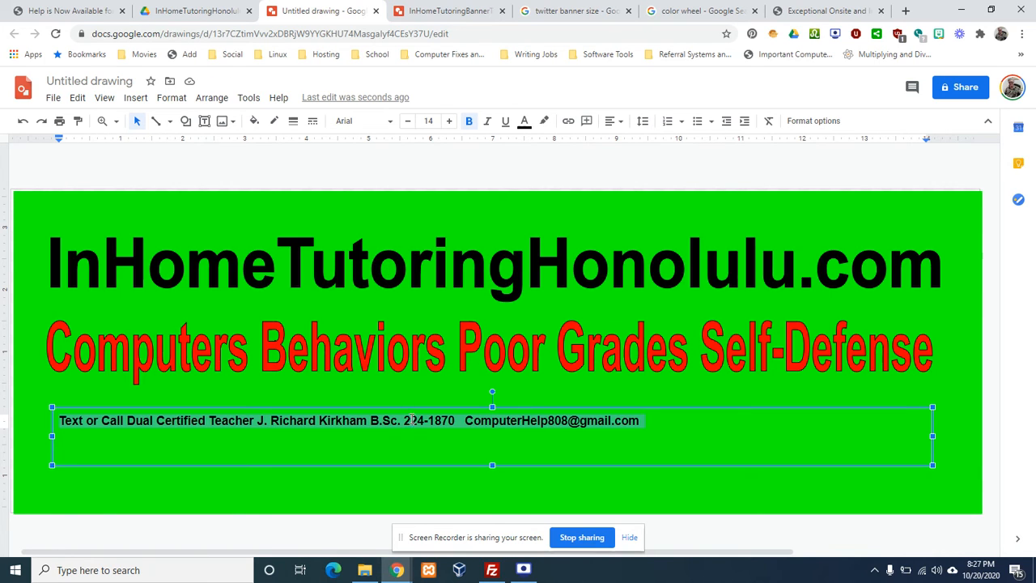
click(448, 122)
click(448, 123)
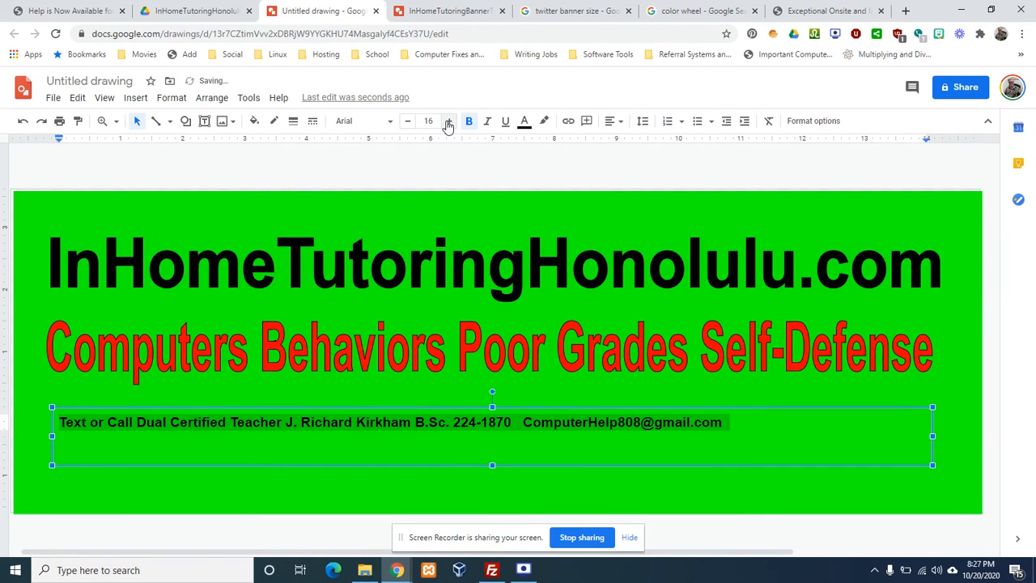
click(448, 123)
click(449, 122)
click(448, 122)
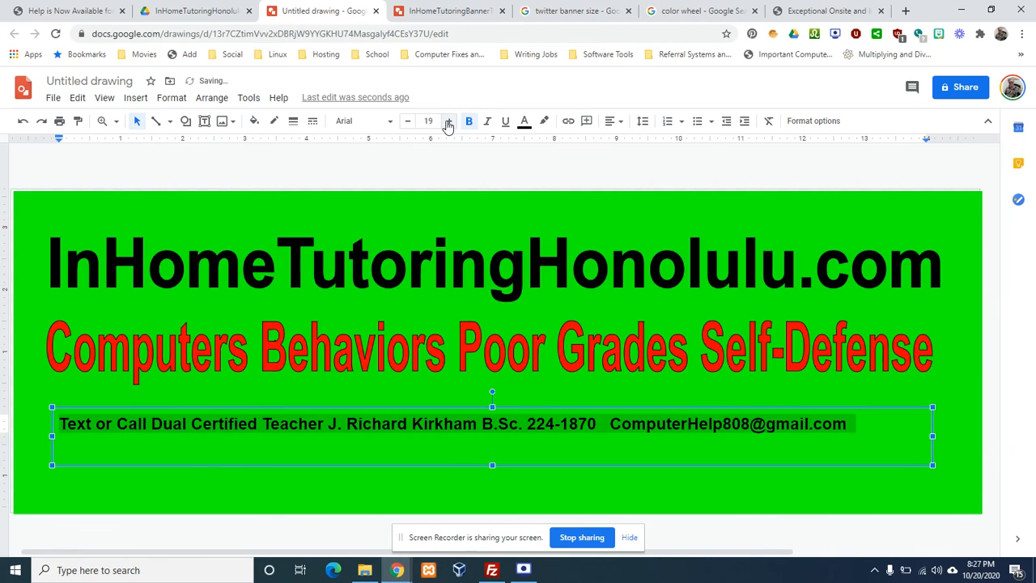
right_click(437, 121)
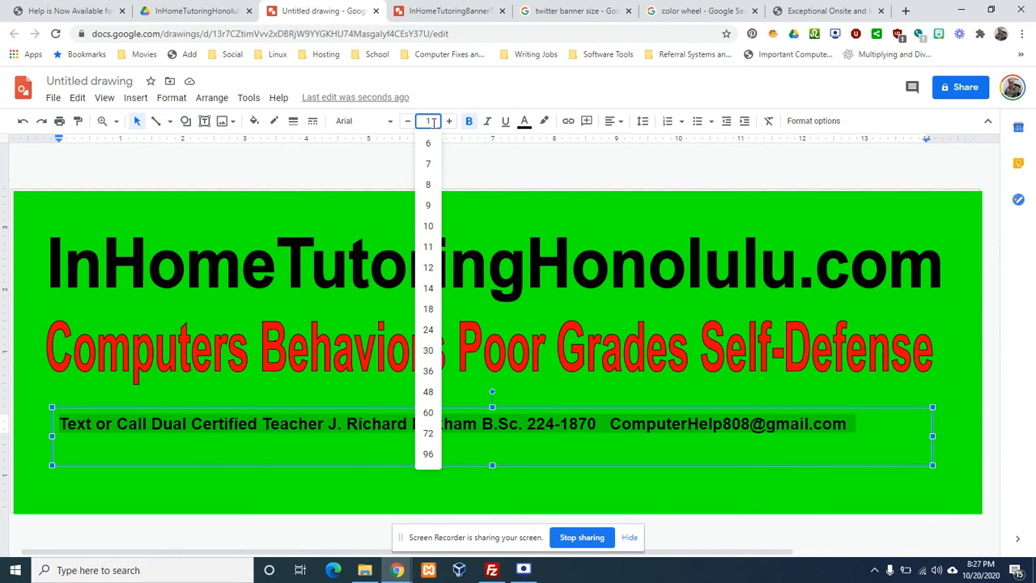
text(20)
key(Return)
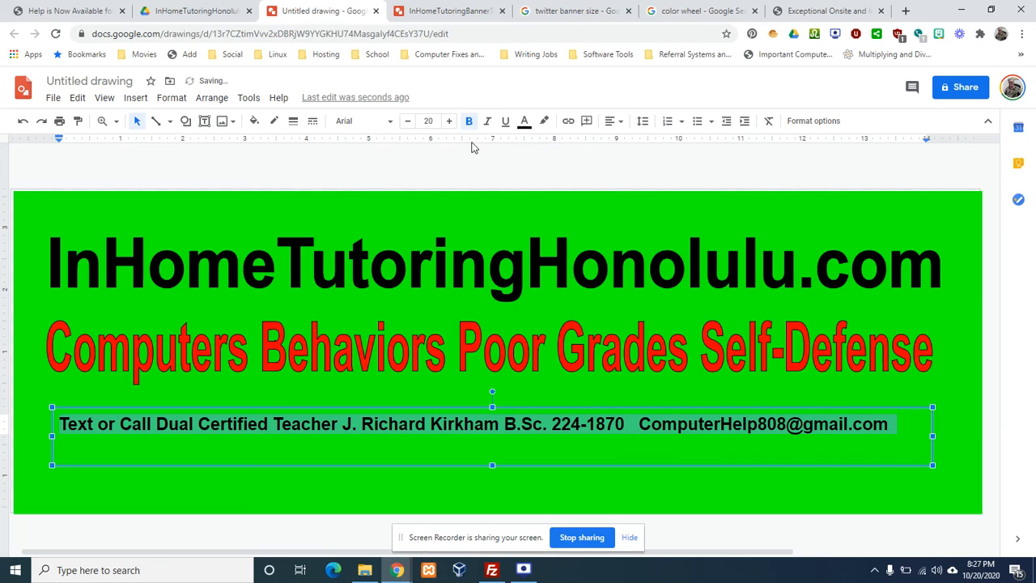
Keep increasing the contact text size up to 30 pt
click(449, 121)
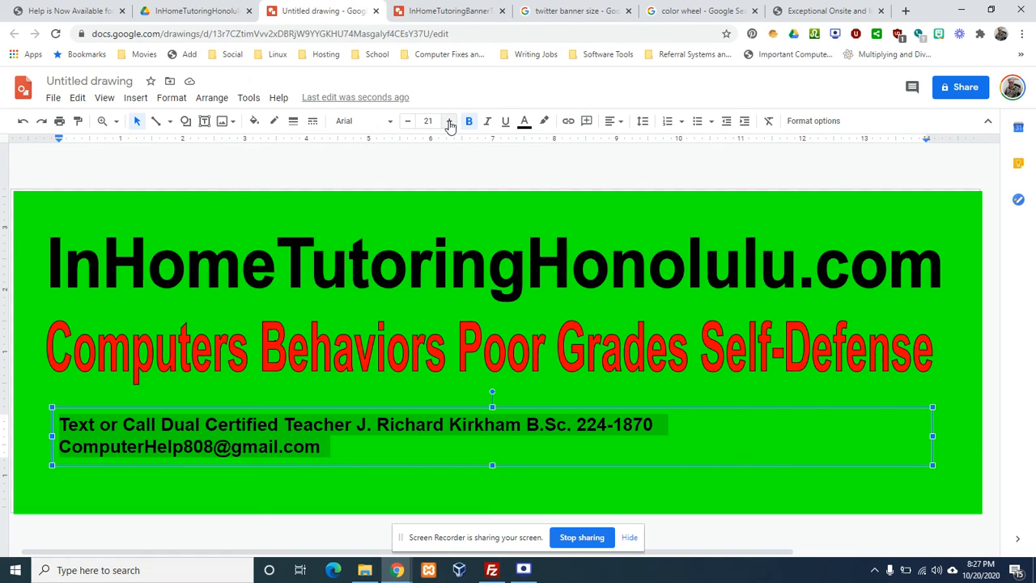
click(449, 122)
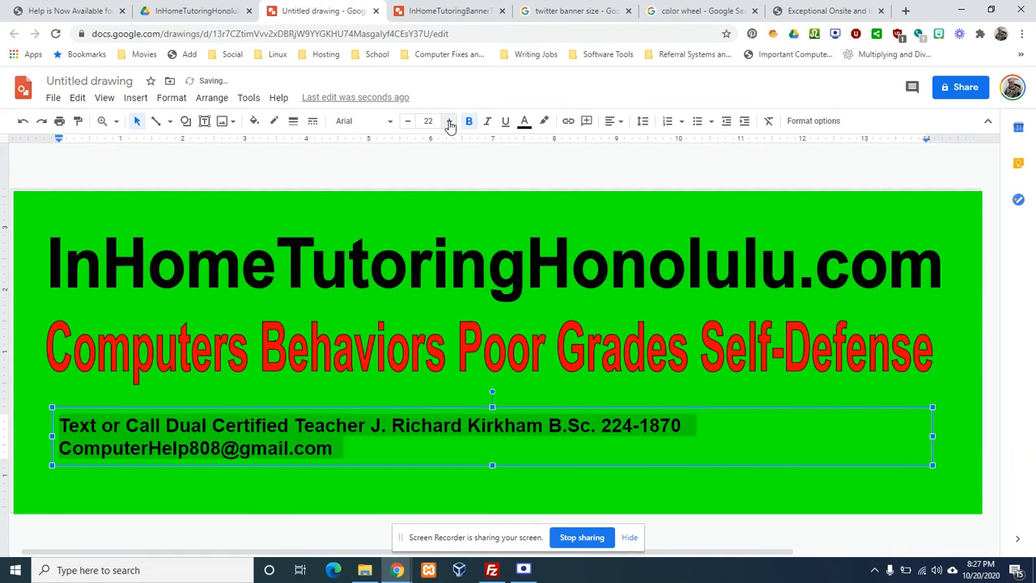
click(449, 121)
click(449, 121)
click(450, 121)
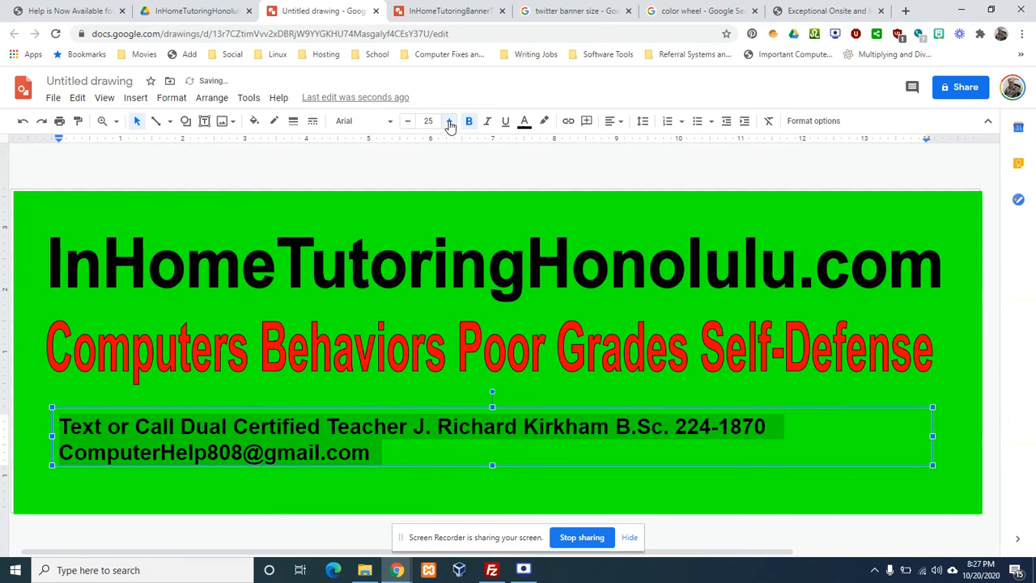
click(449, 121)
click(449, 121)
click(449, 122)
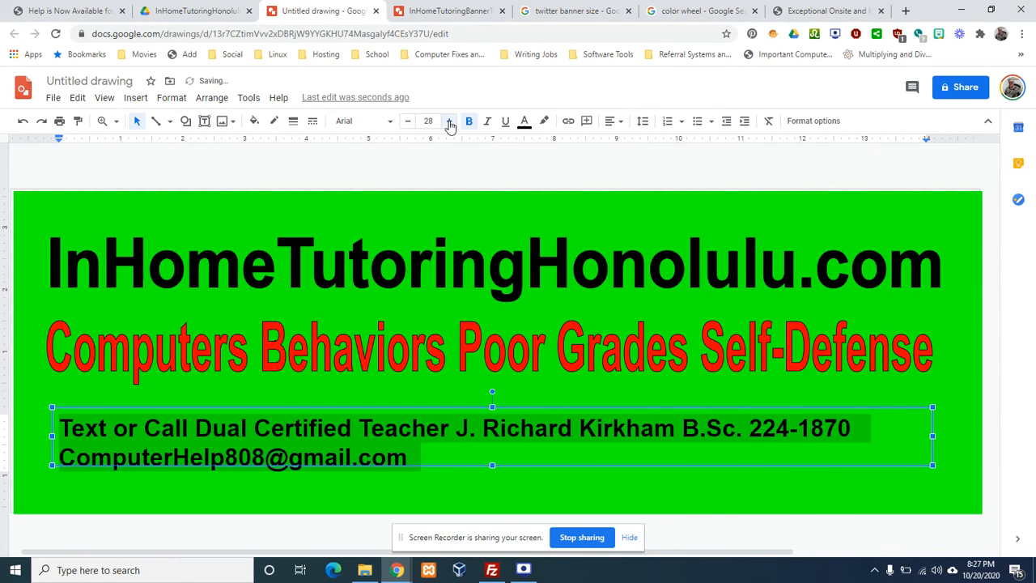
click(449, 121)
click(450, 121)
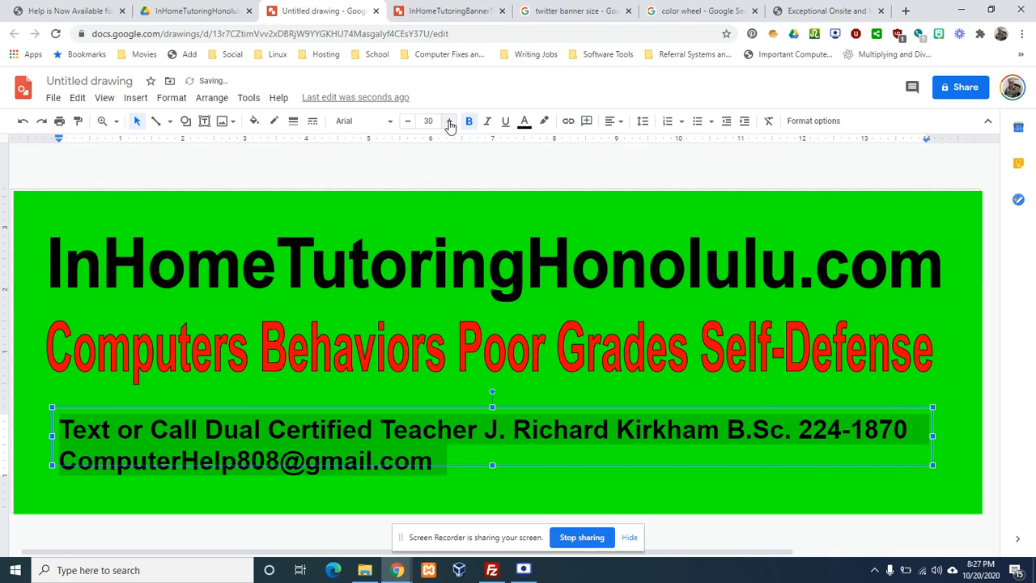
click(458, 303)
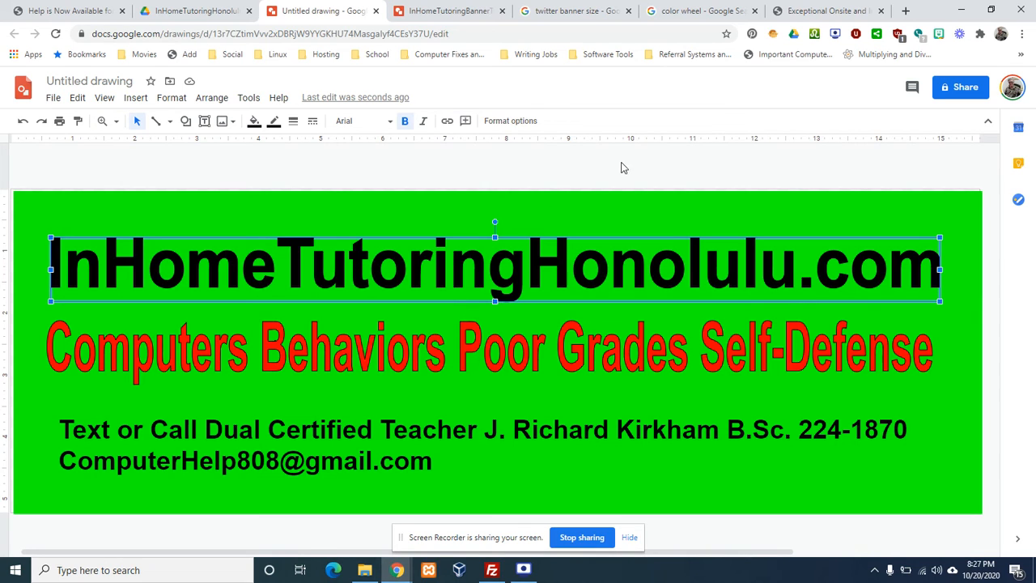
Copy the teacher's portrait photo from the testimonial section of the tutoring website in Chrome
click(818, 12)
scroll(740, 206, down, 10)
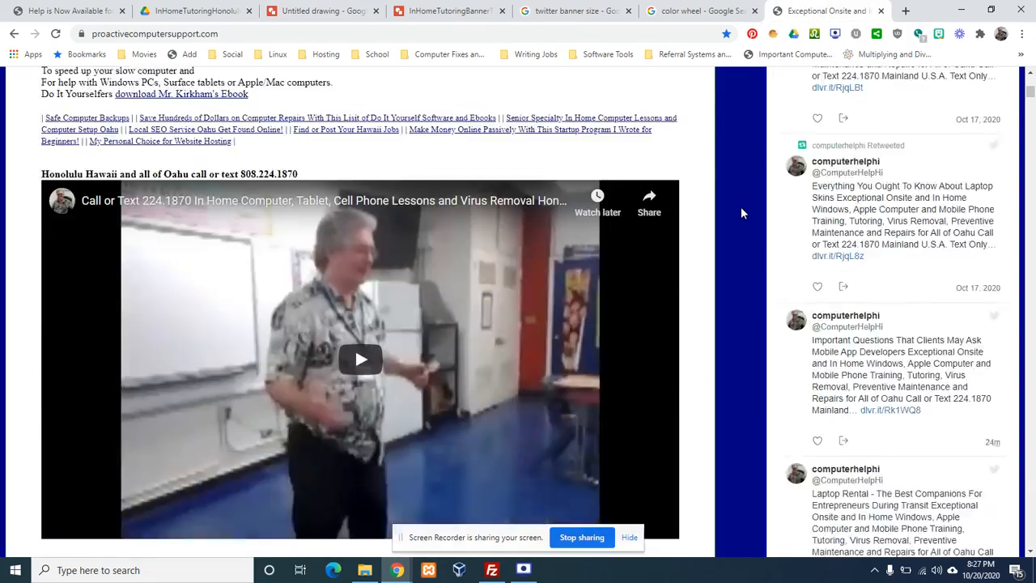
scroll(740, 213, down, 2)
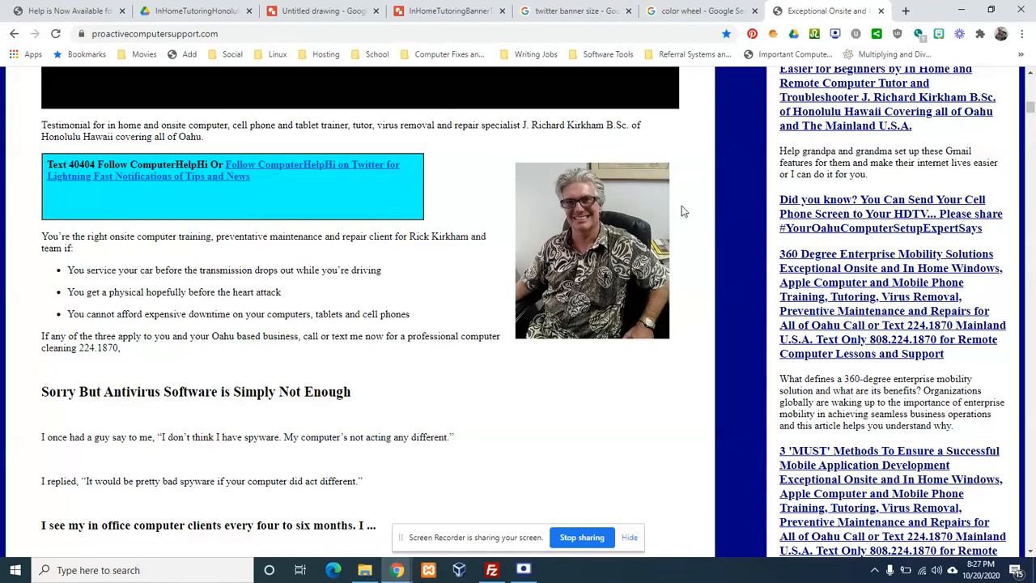
click(332, 34)
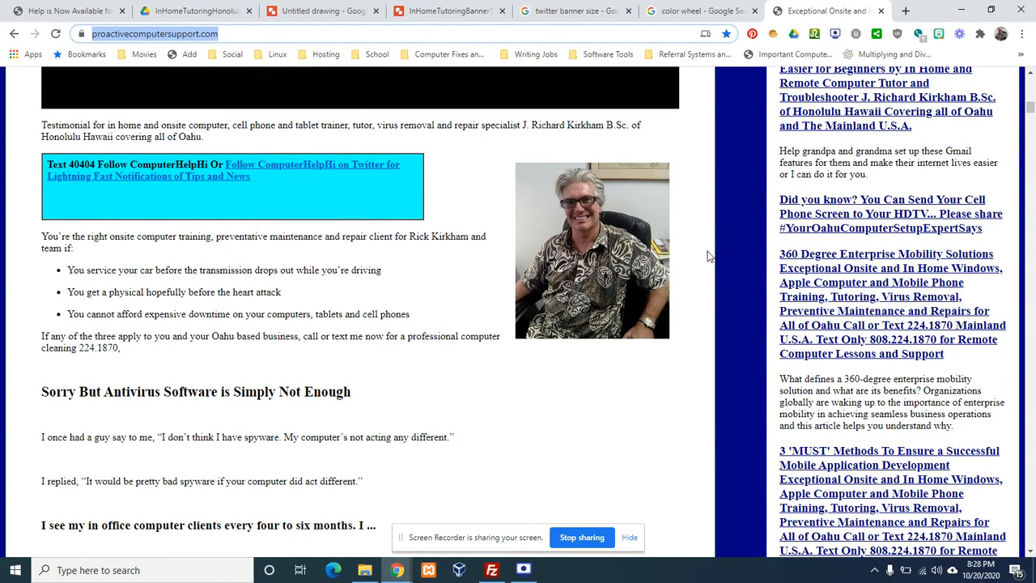
click(732, 258)
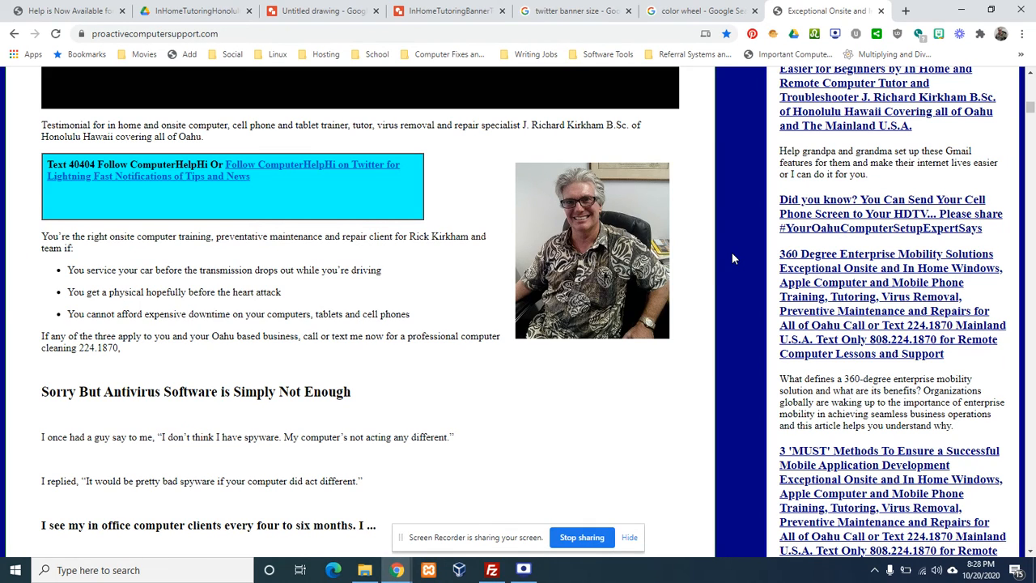
right_click(591, 235)
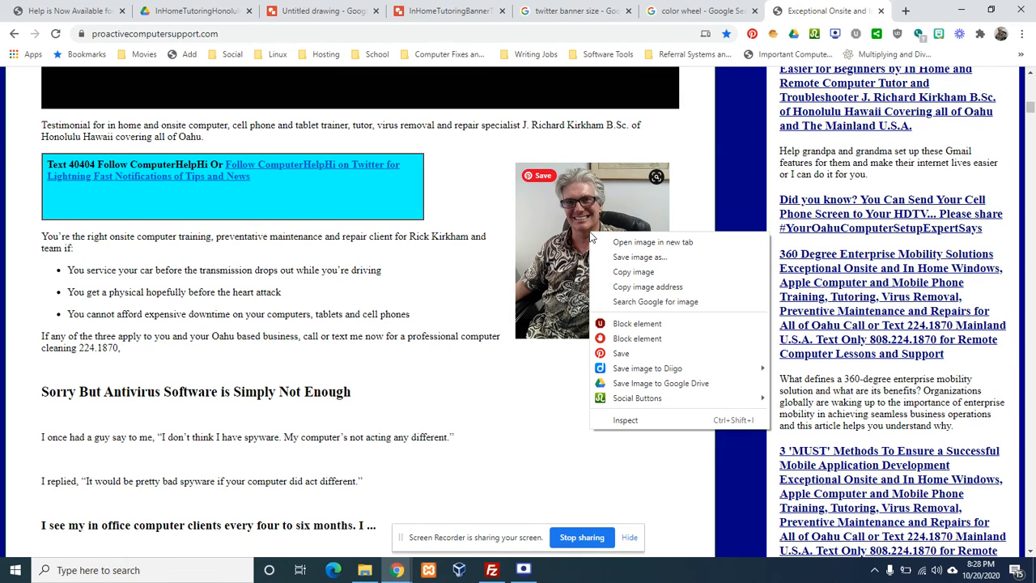
click(632, 274)
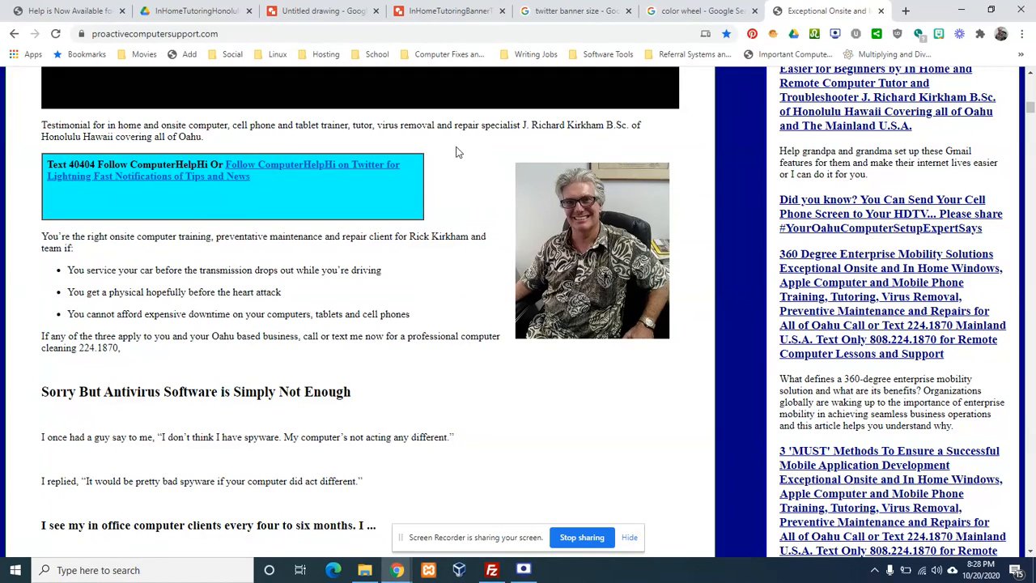
Paste the copied portrait photo onto the middle of the banner drawing
click(324, 10)
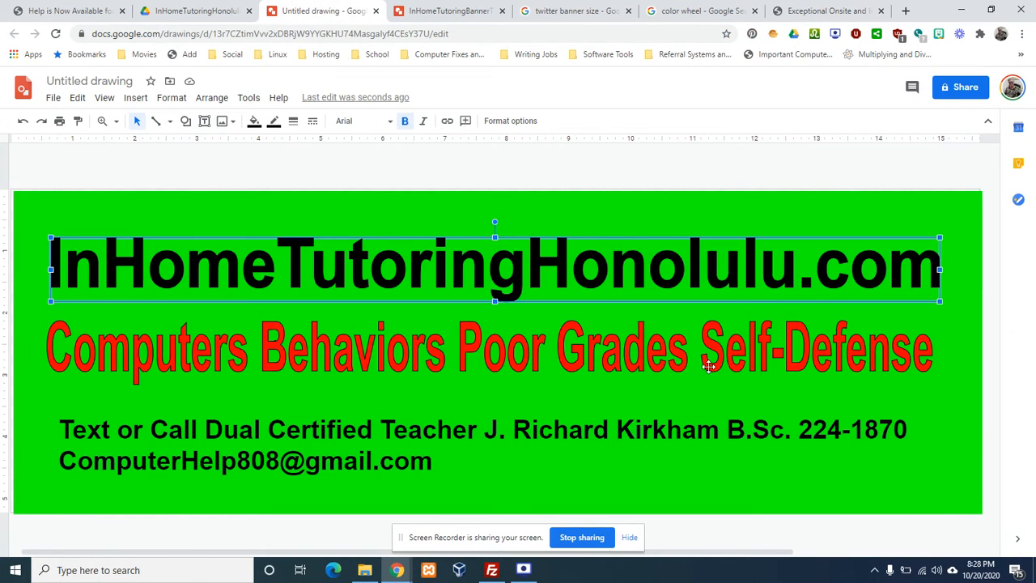
click(806, 172)
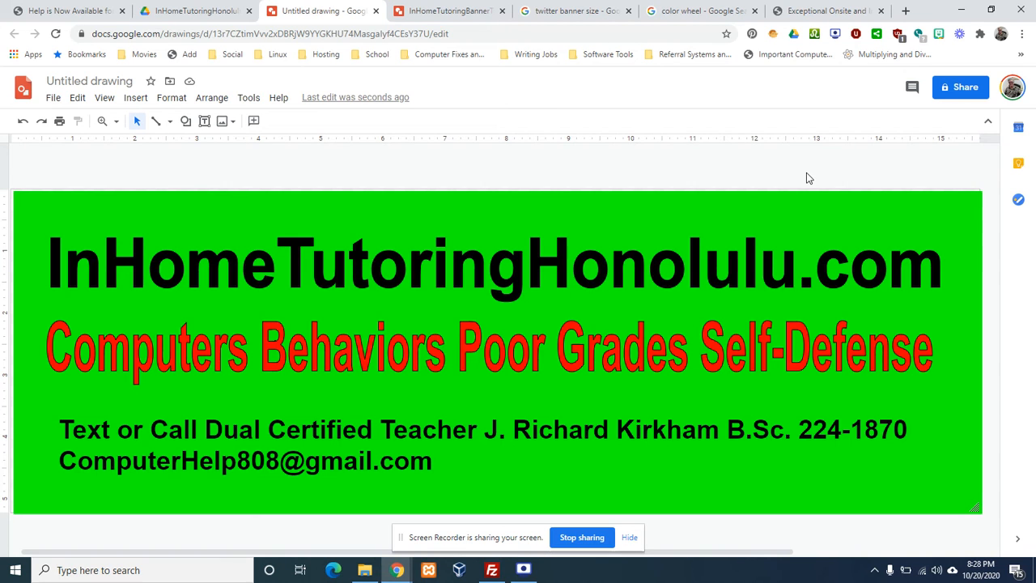
right_click(806, 177)
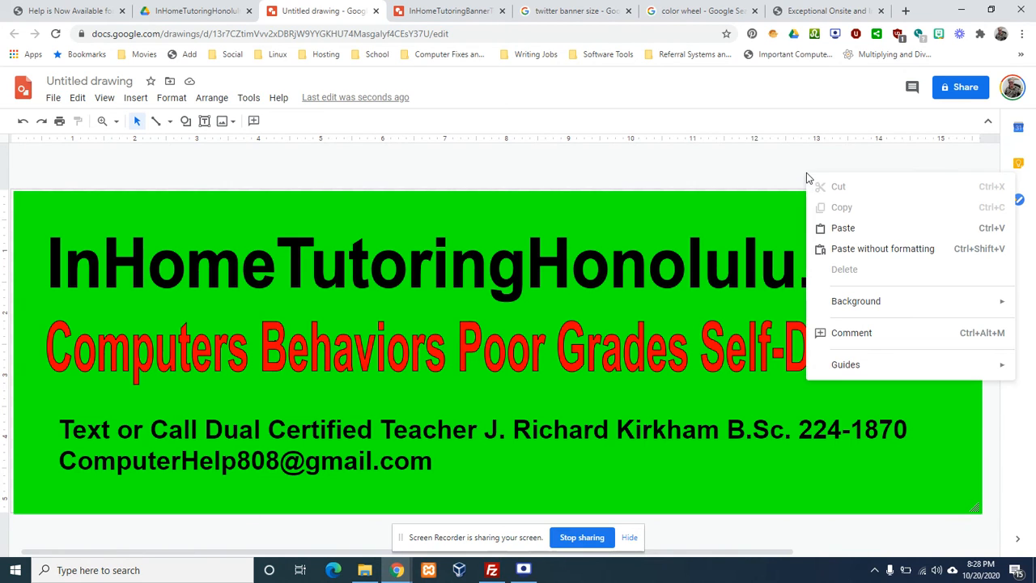
click(850, 226)
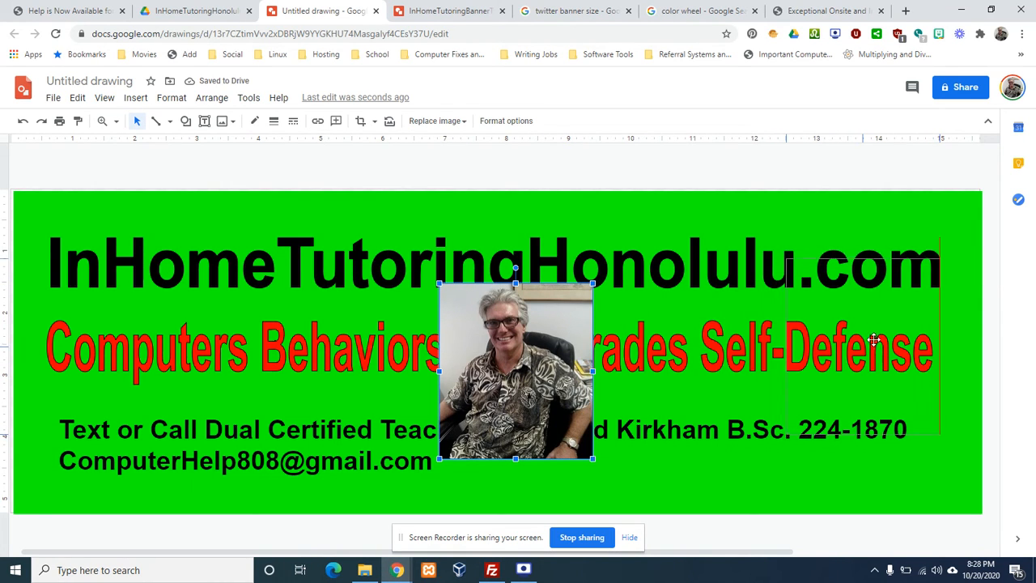
Move the photo to the banner's right edge, enlarge it slightly, and narrow the URL title before it
drag(877, 338, 877, 338)
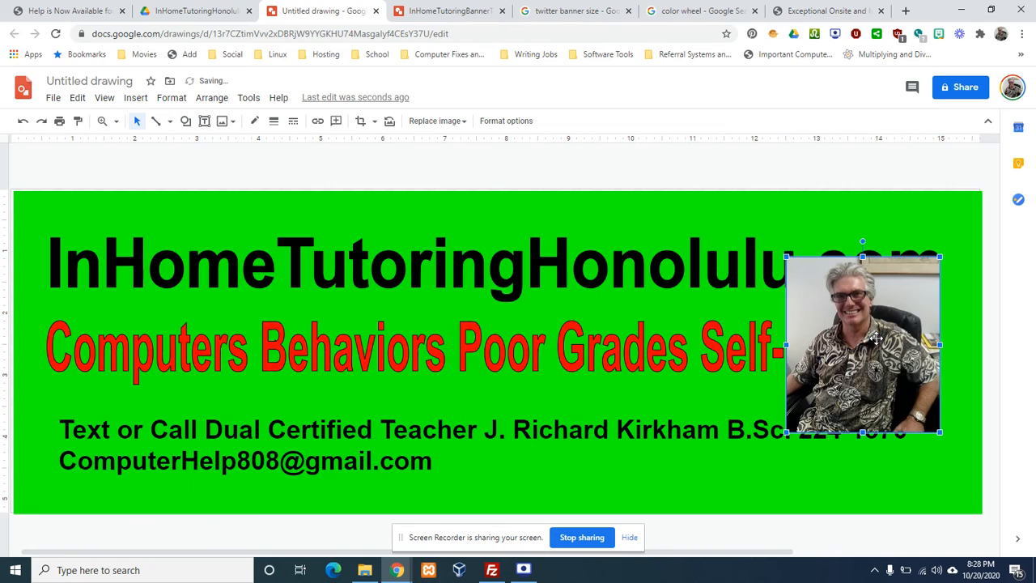
click(710, 267)
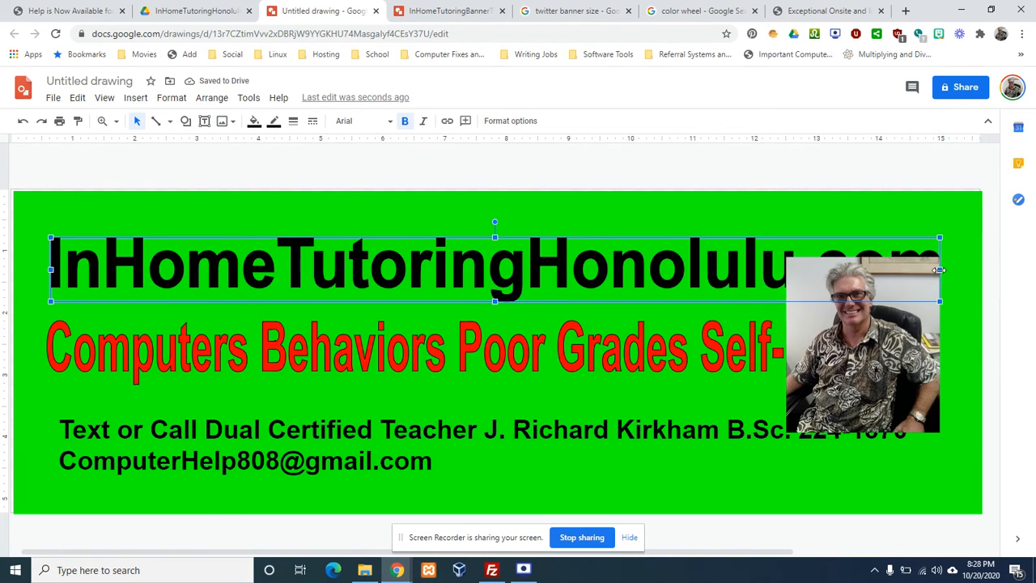
drag(939, 269, 783, 268)
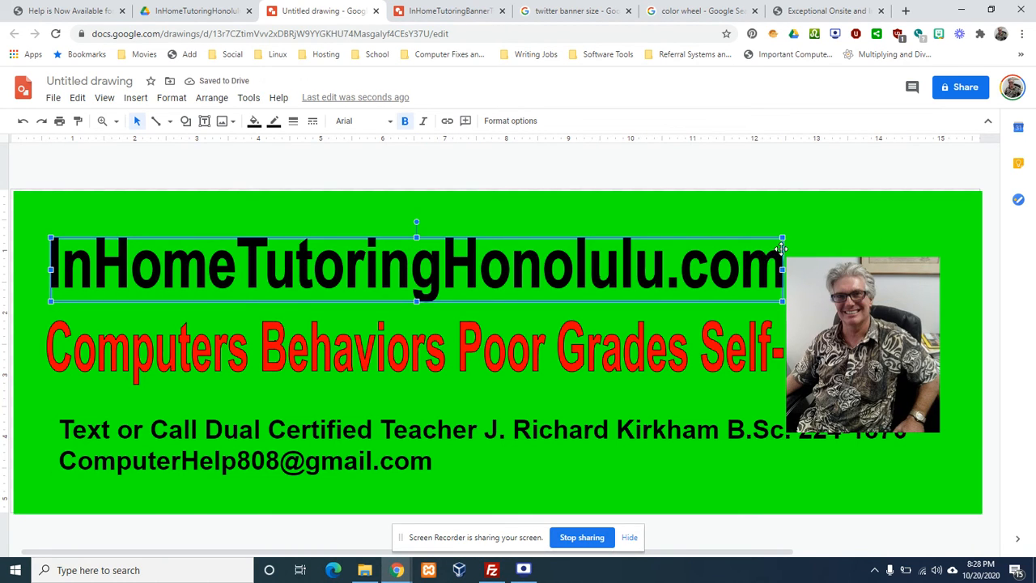
click(907, 276)
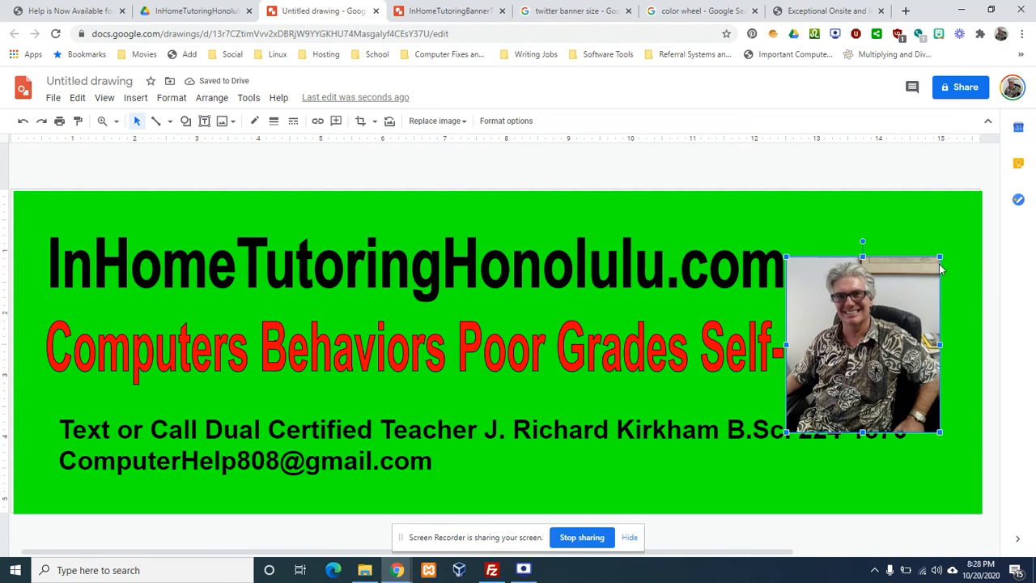
drag(938, 257, 946, 249)
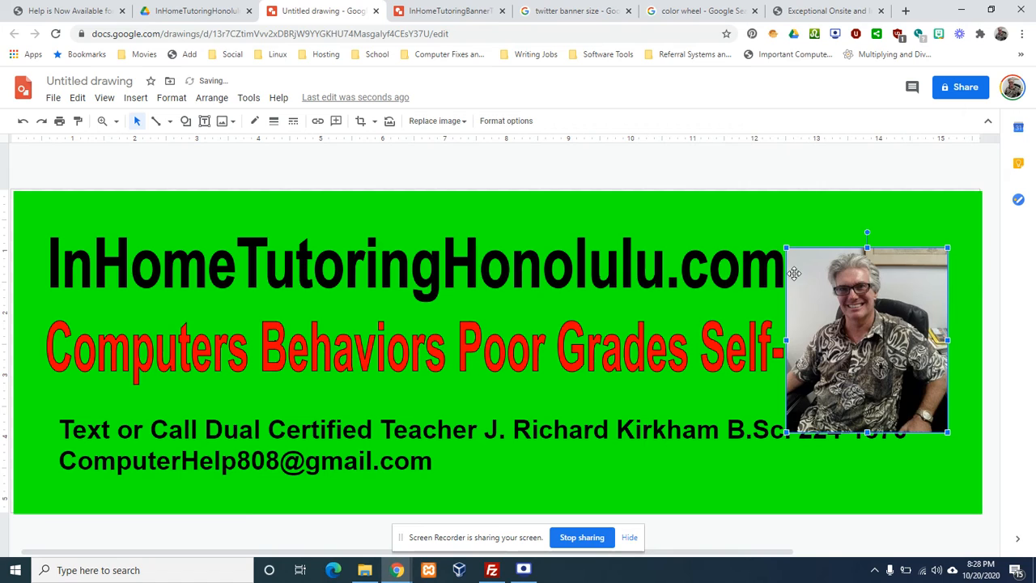
Narrow the red subject line so it ends just before the photo
click(741, 348)
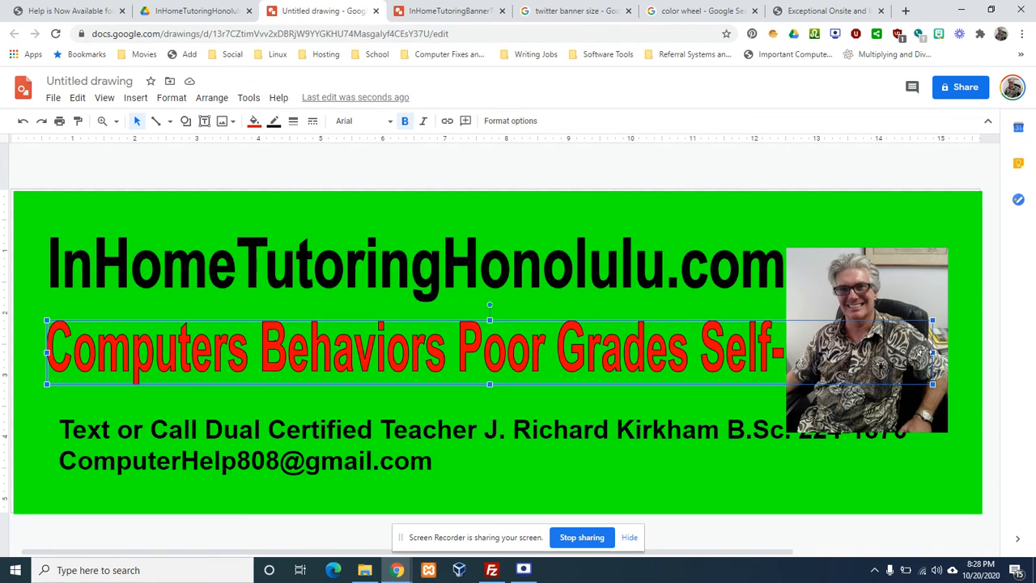
drag(932, 353, 779, 353)
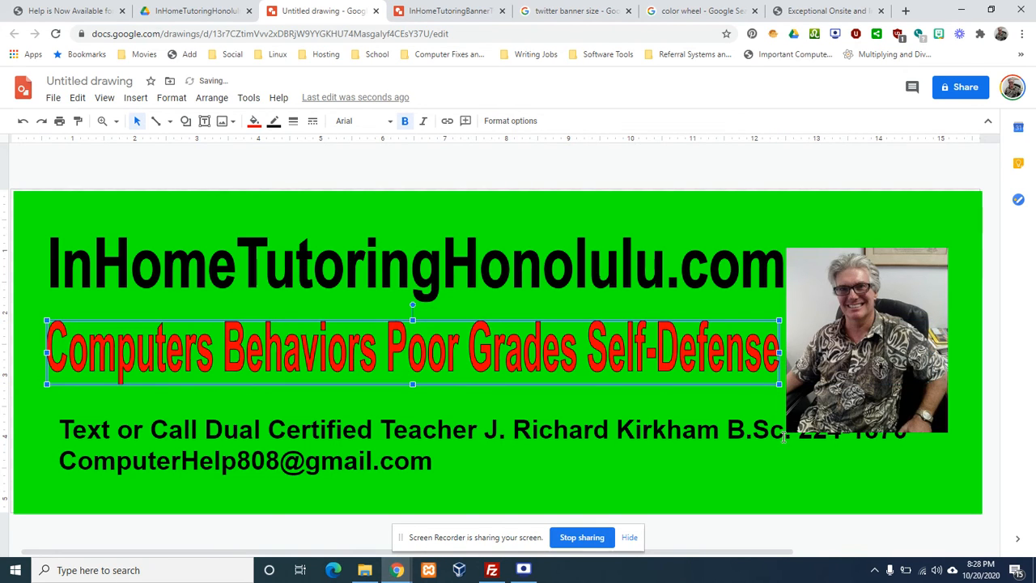
click(740, 448)
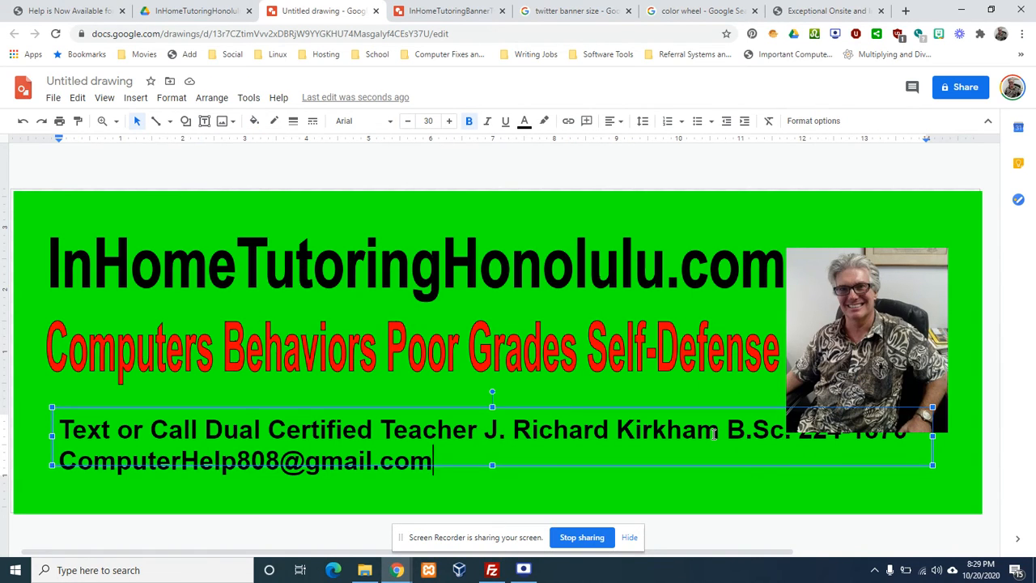
key(Escape)
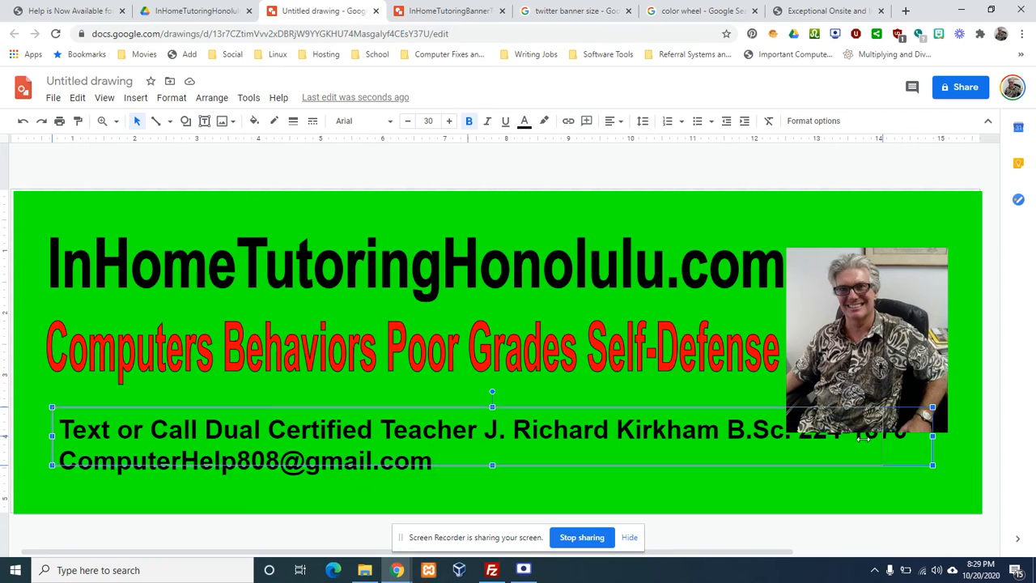
Break the contact text onto a new line after 'Teacher' and make its box taller
drag(863, 437, 752, 437)
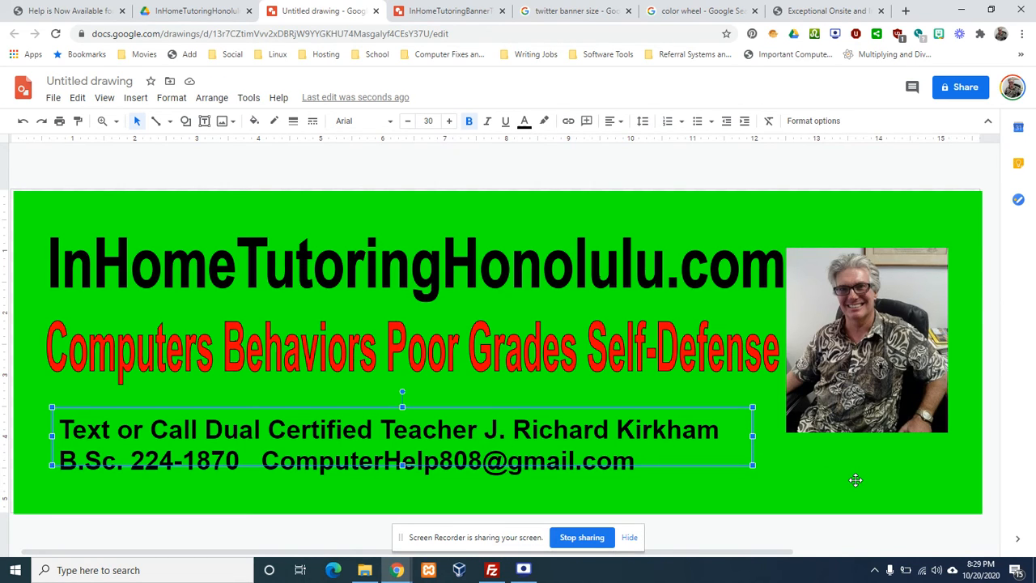
key(ctrl+z)
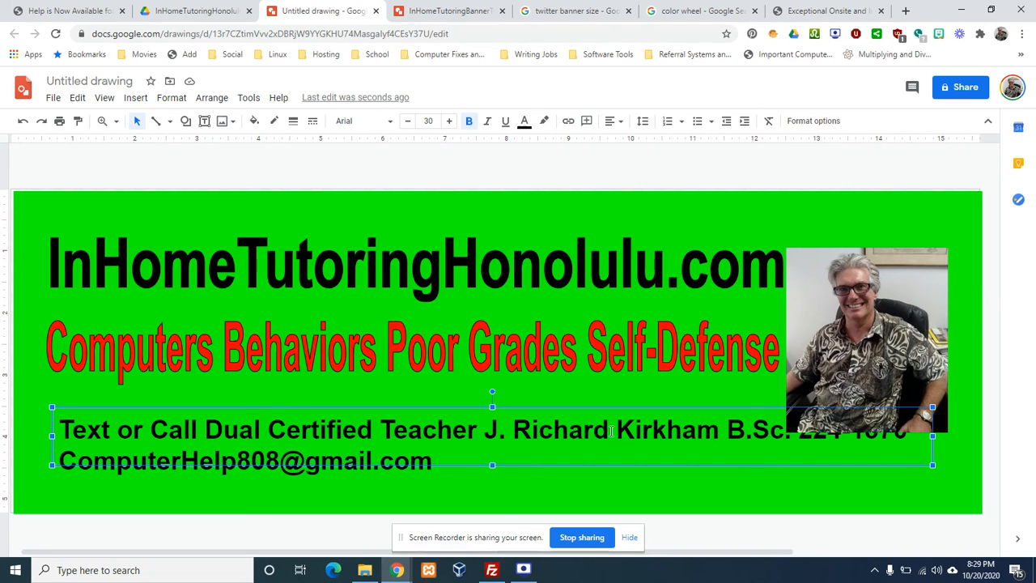
click(494, 429)
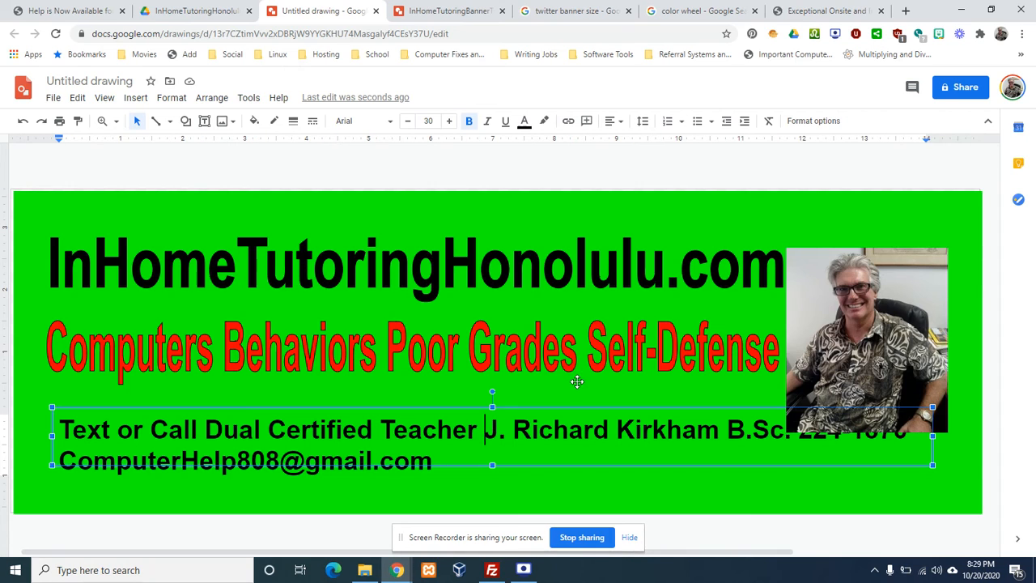
key(Return)
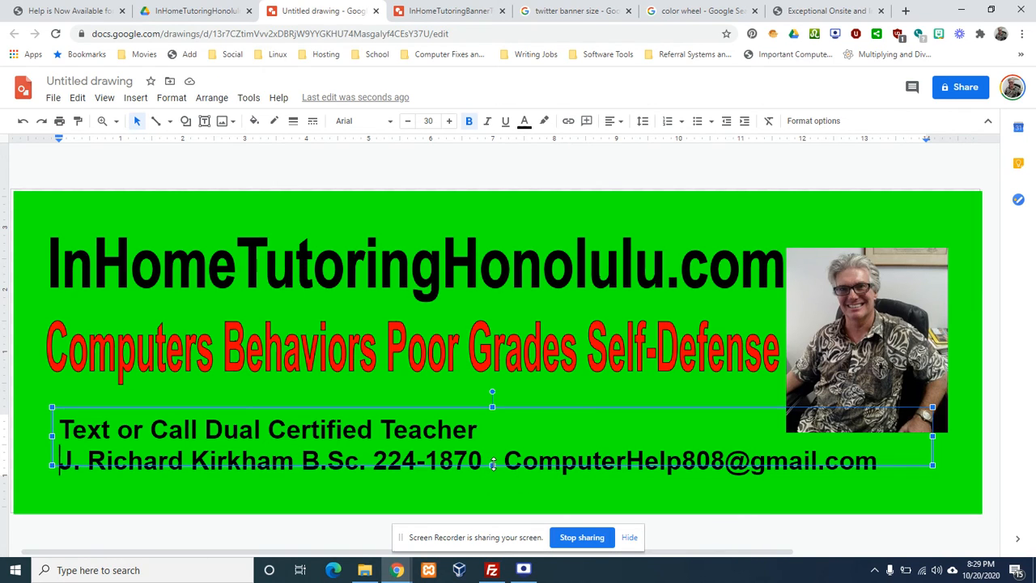
drag(492, 466, 493, 488)
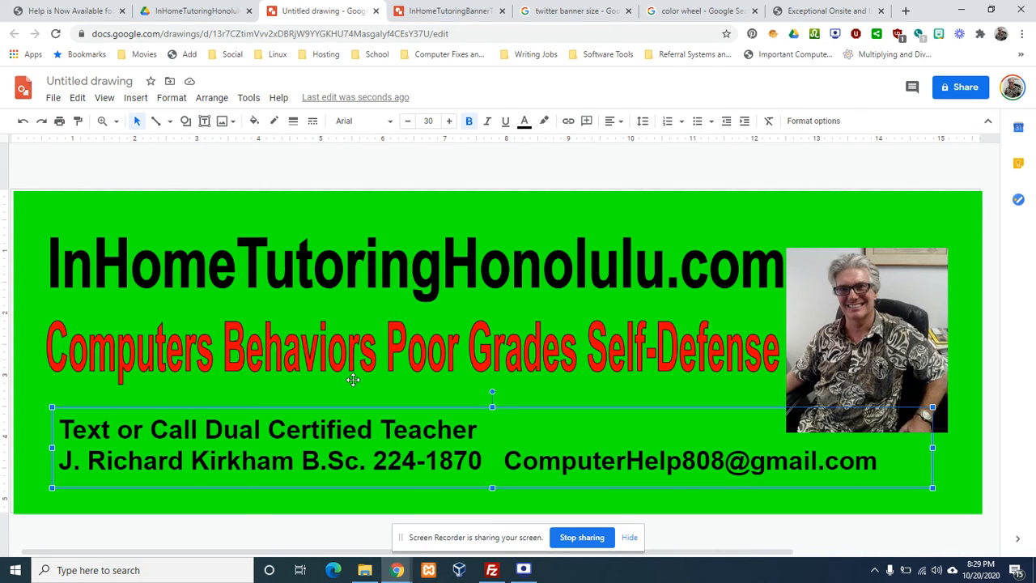
click(738, 190)
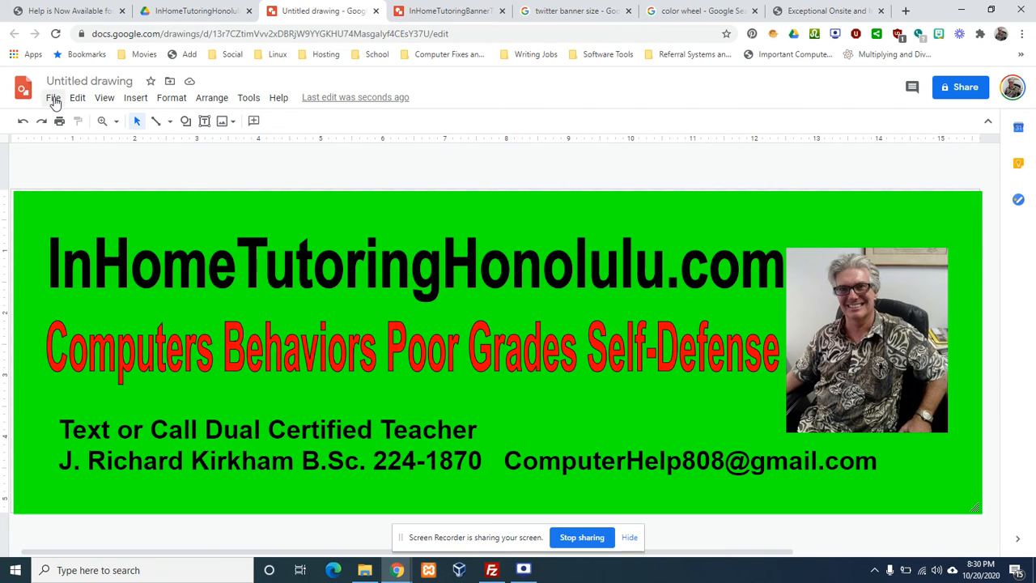
Change the 'Untitled drawing' title to TheNewTwitterBanner
click(94, 81)
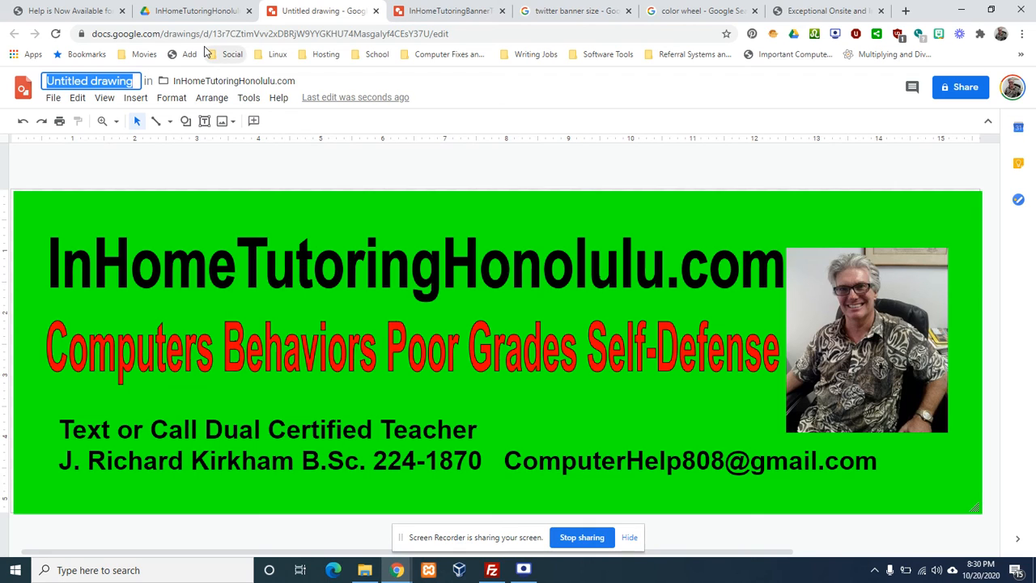
text(T)
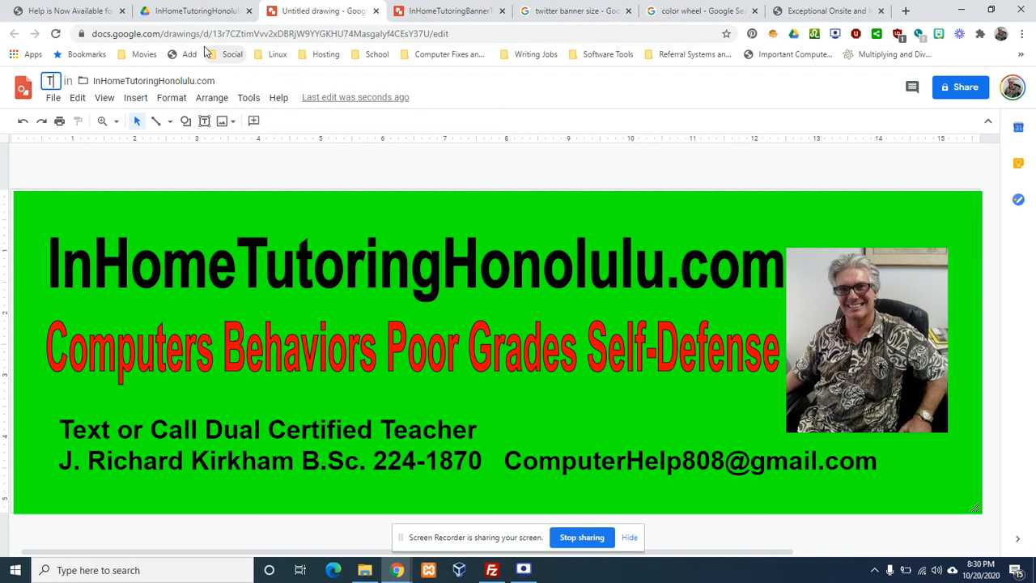
text(e)
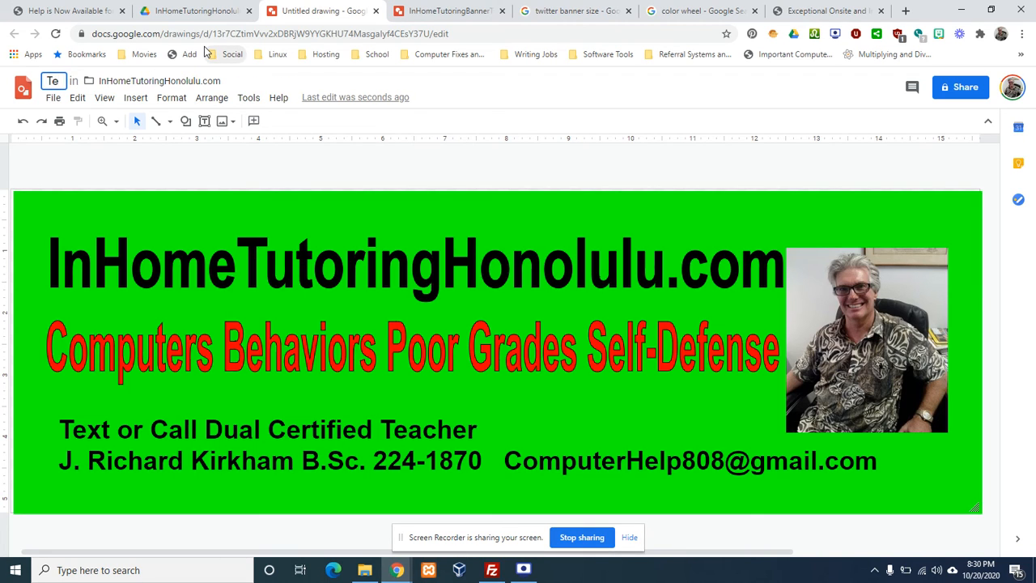
key(BackSpace)
text(heN)
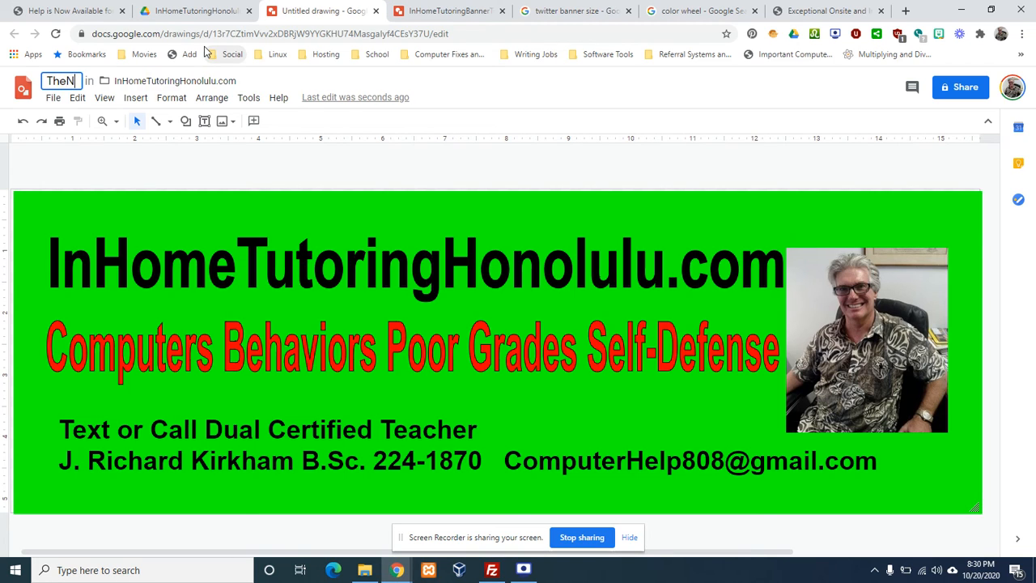
text(ew)
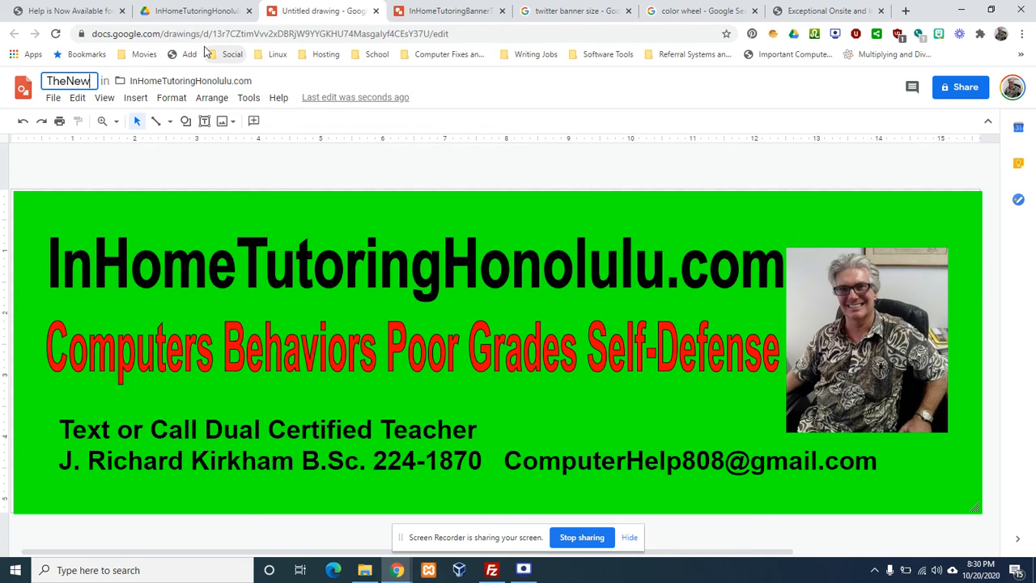
text(Twitter)
text(Banner)
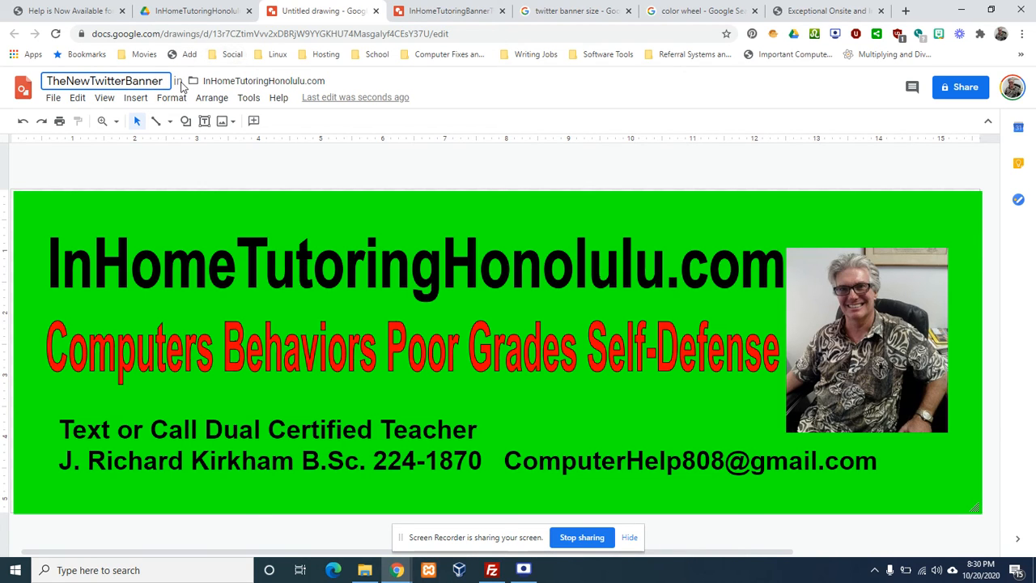
click(160, 172)
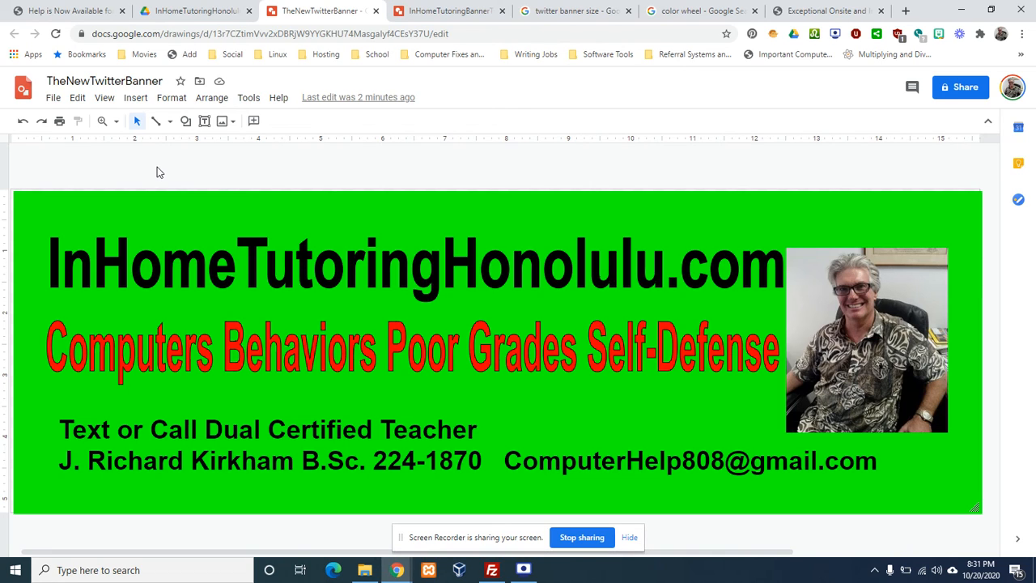
Download the TheNewTwitterBanner drawing as a JPEG image (.jpg)
click(53, 98)
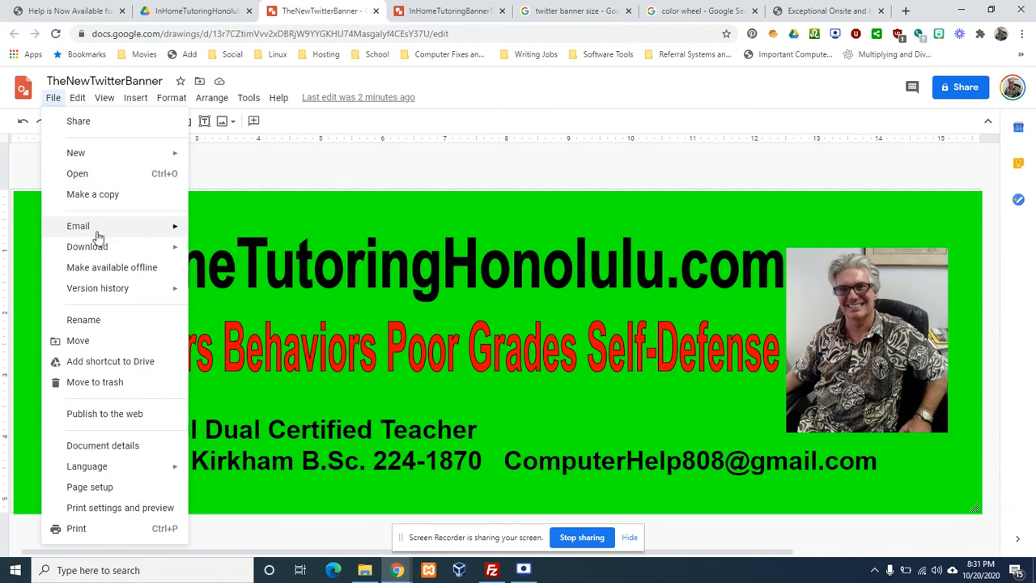
mouse_move(106, 253)
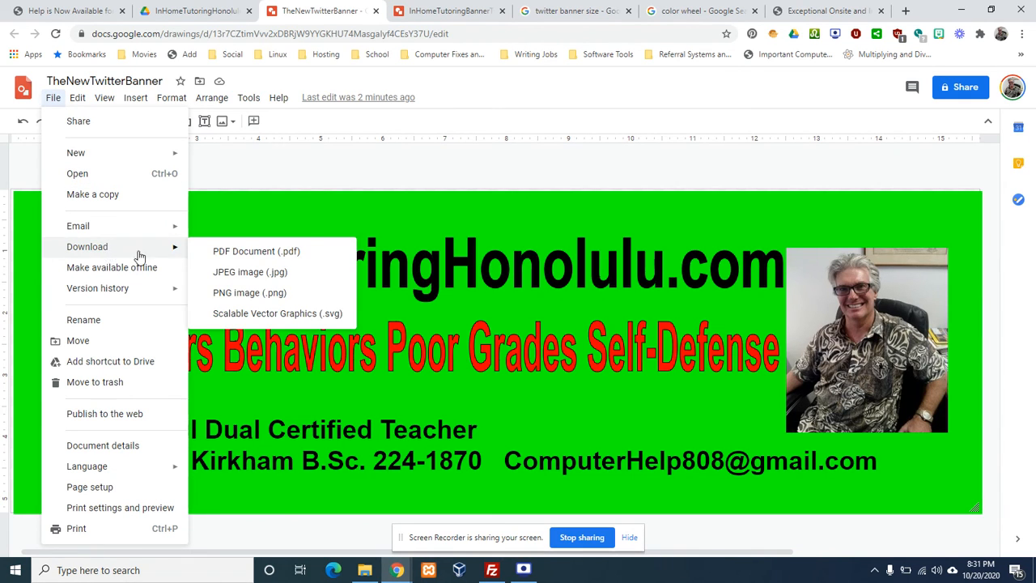
click(239, 276)
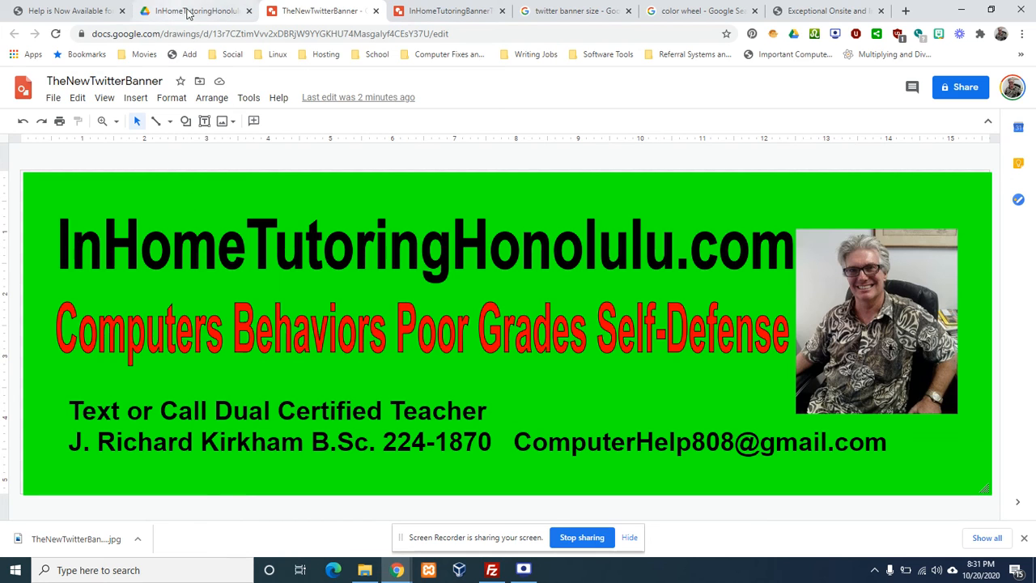
In the Drive tab, reveal the downloaded TheNewTwitterBanner.jpg in its Explorer folder
click(192, 12)
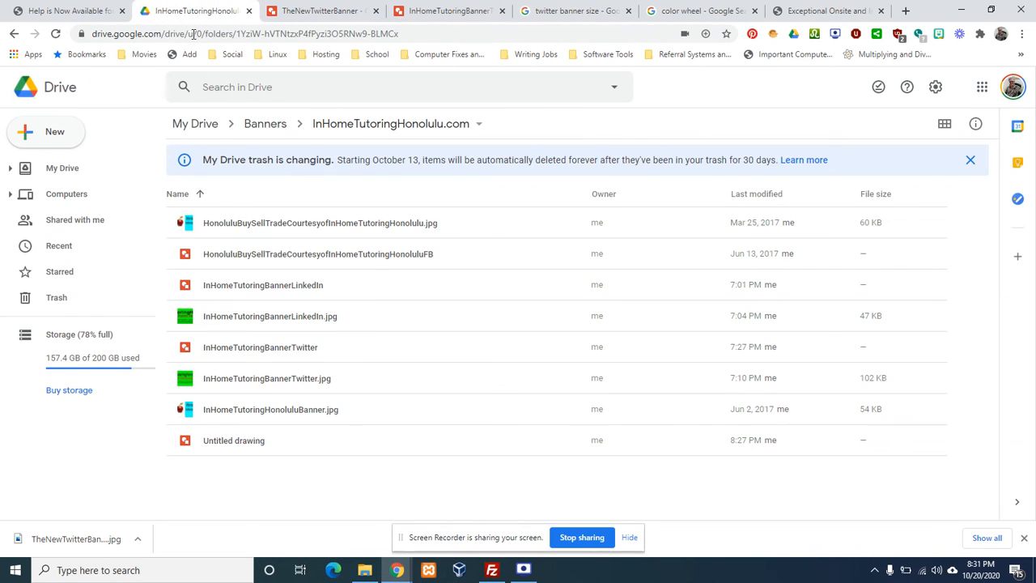
click(138, 540)
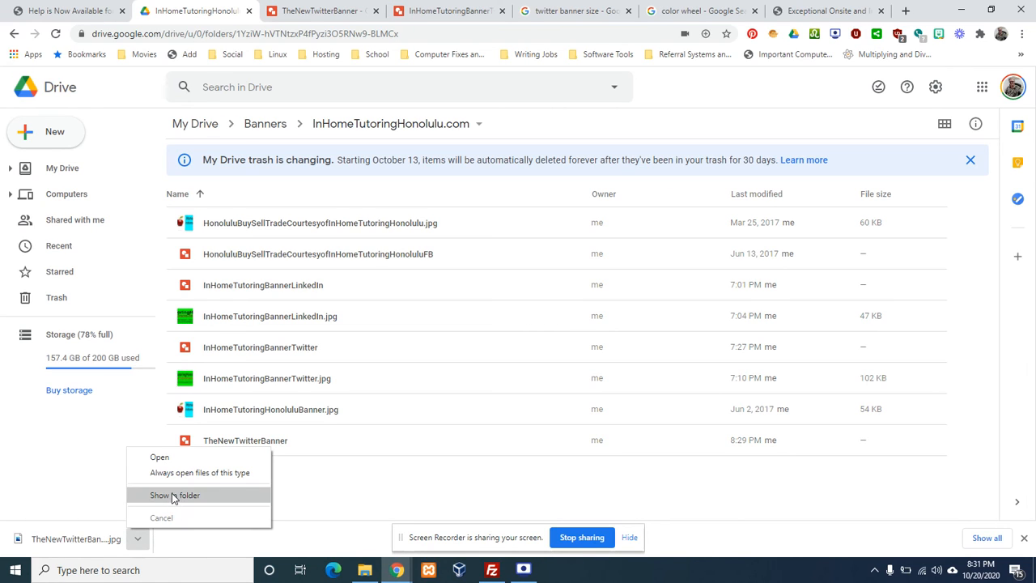
click(172, 495)
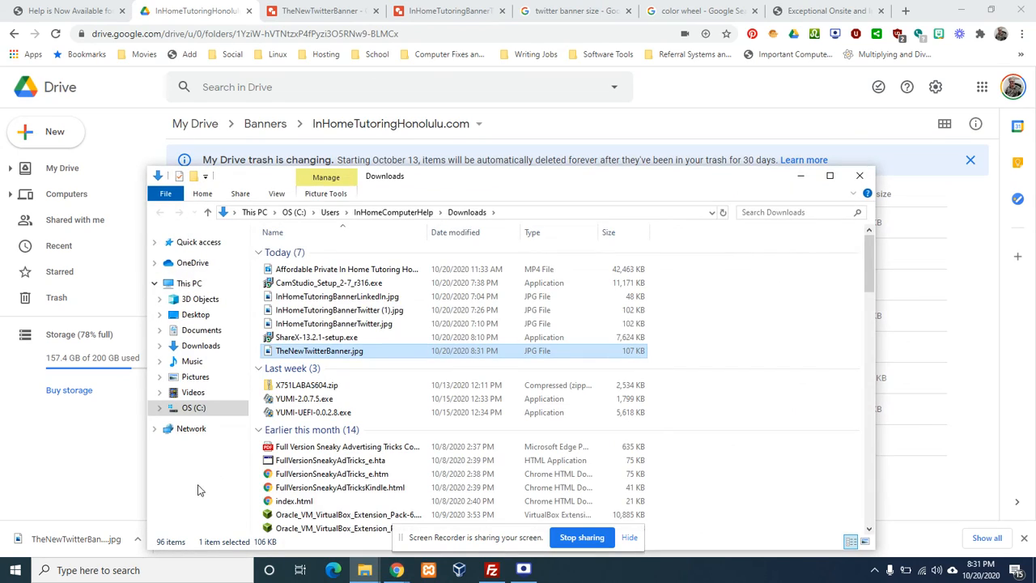
Drag TheNewTwitterBanner.jpg into the InHomeTutoringHonolulu.com Drive folder and open its preview
drag(469, 178, 715, 132)
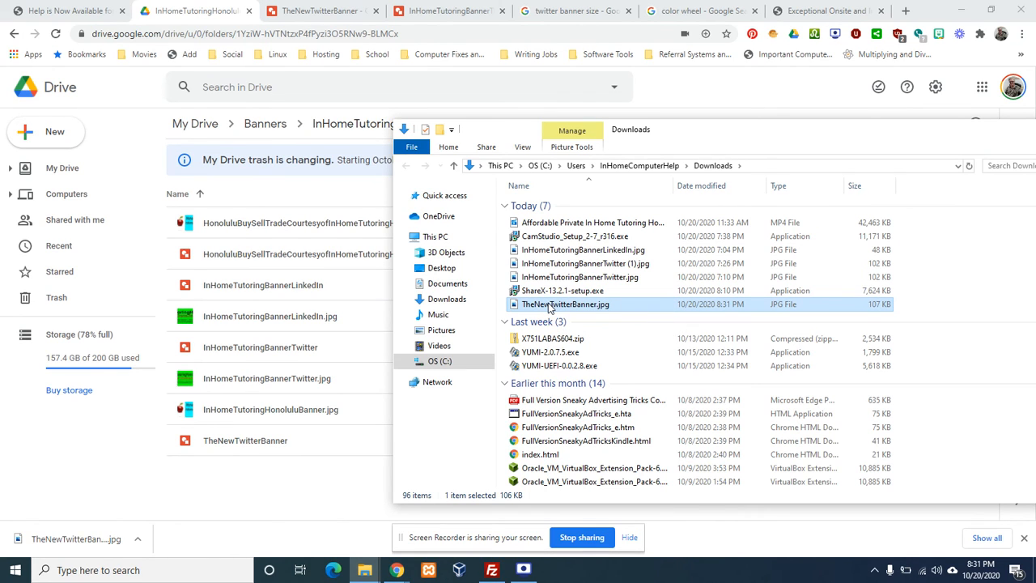
drag(549, 306, 346, 333)
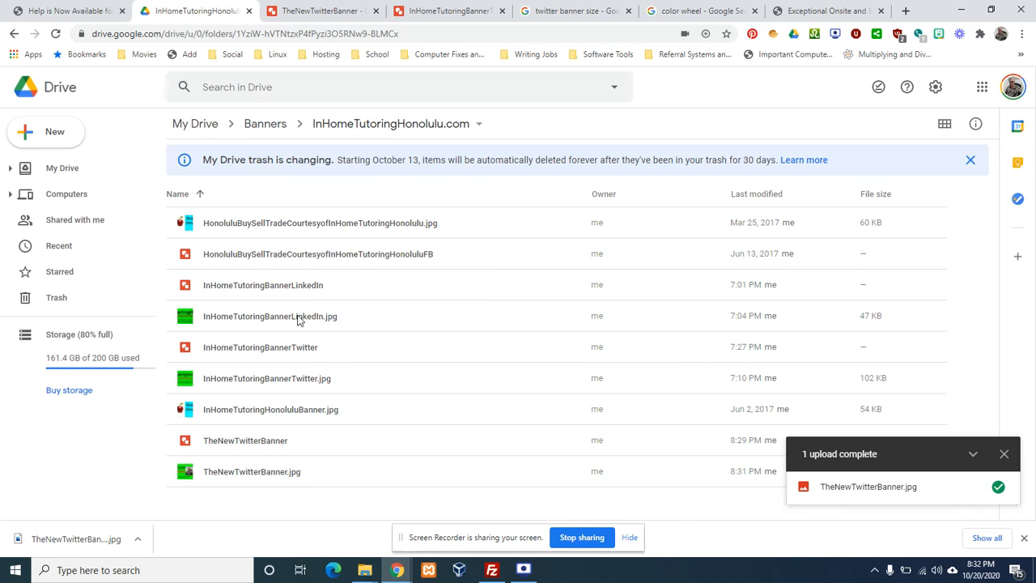
double_click(262, 477)
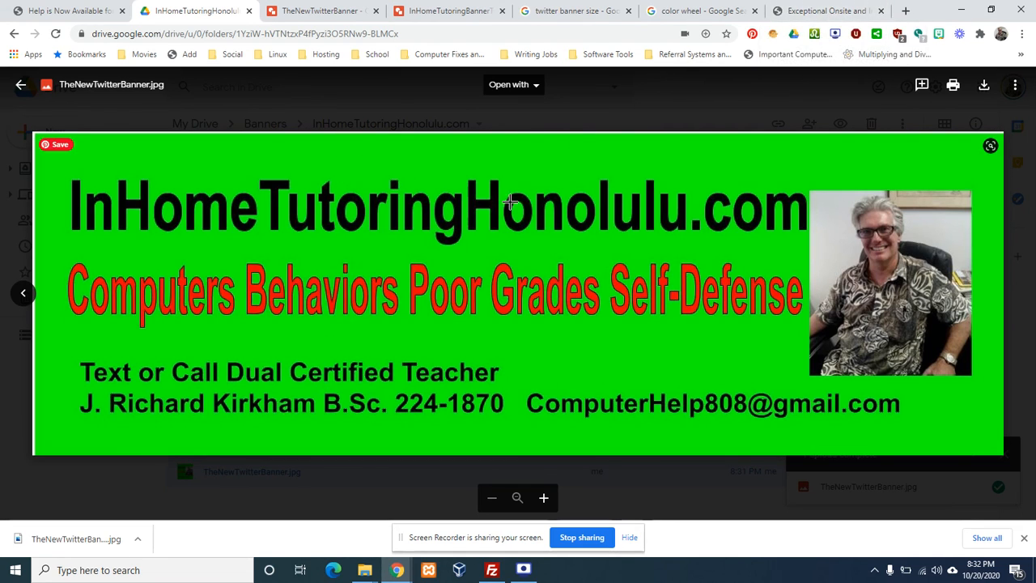
Load twitter.com in the website tab using the 'tw' address-bar suggestion
click(834, 11)
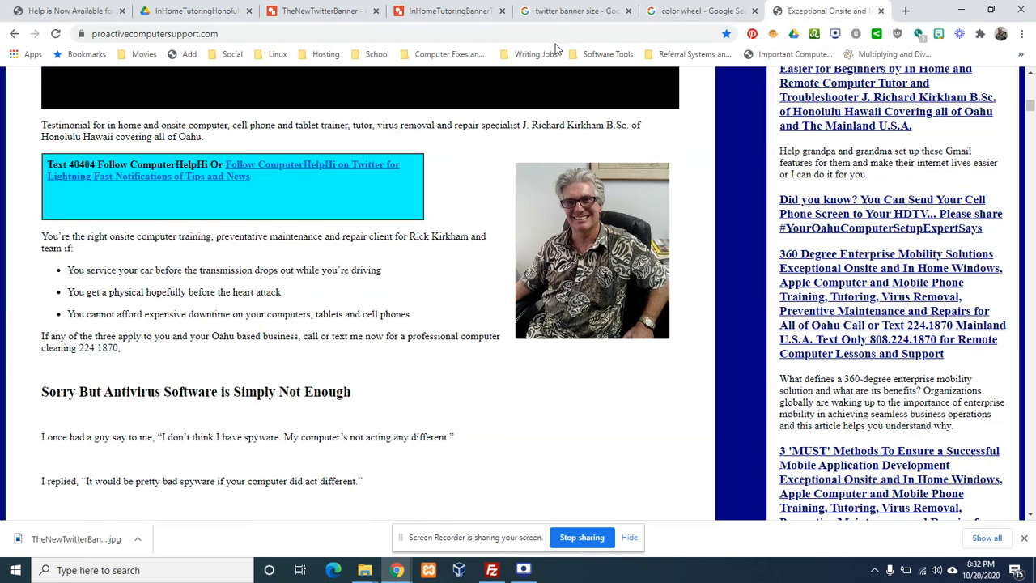
click(558, 34)
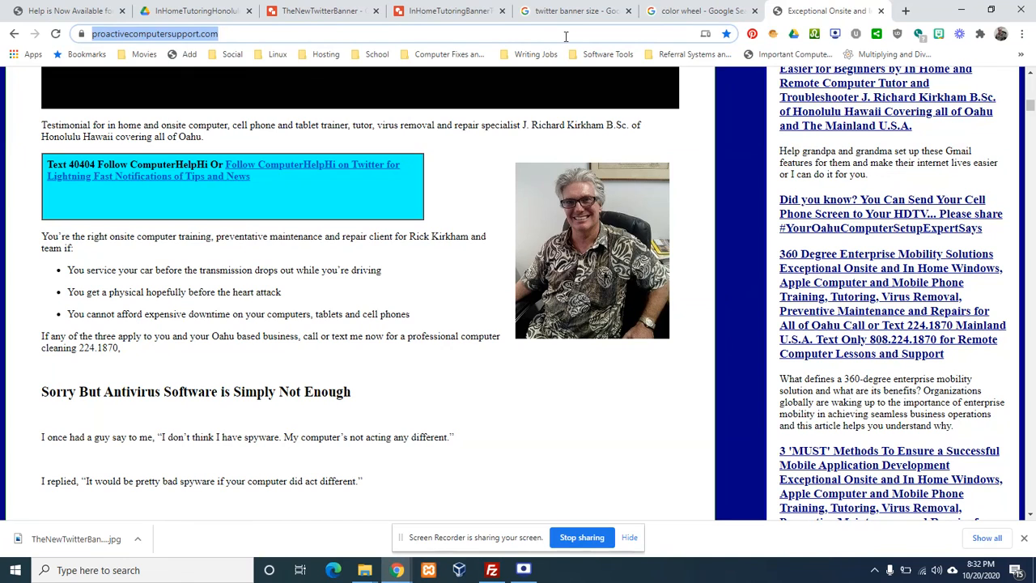
text(tw)
key(Return)
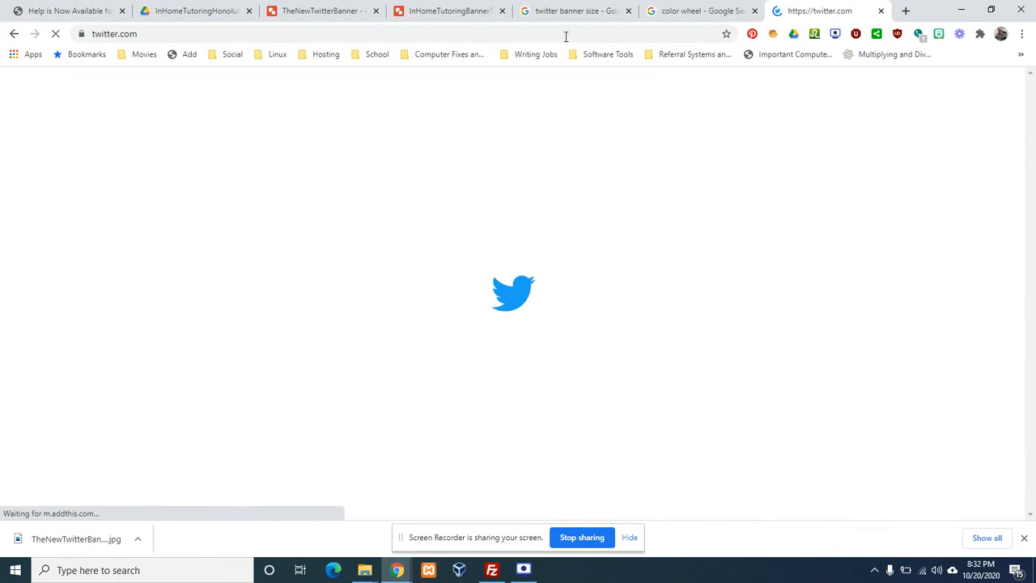
Check the green banner on the tutoring account's profile, then return to the Drive help page
click(1023, 538)
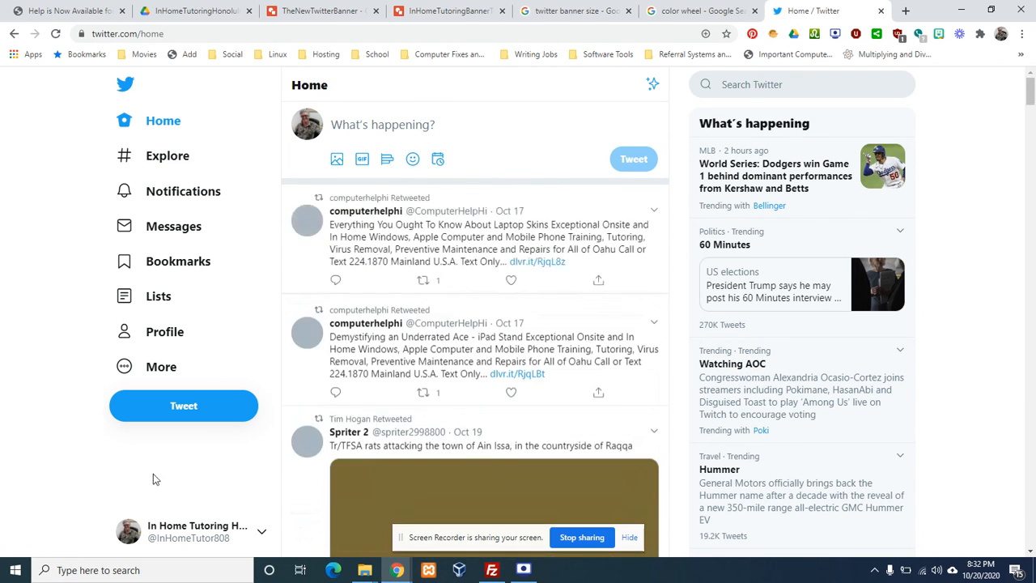
click(165, 336)
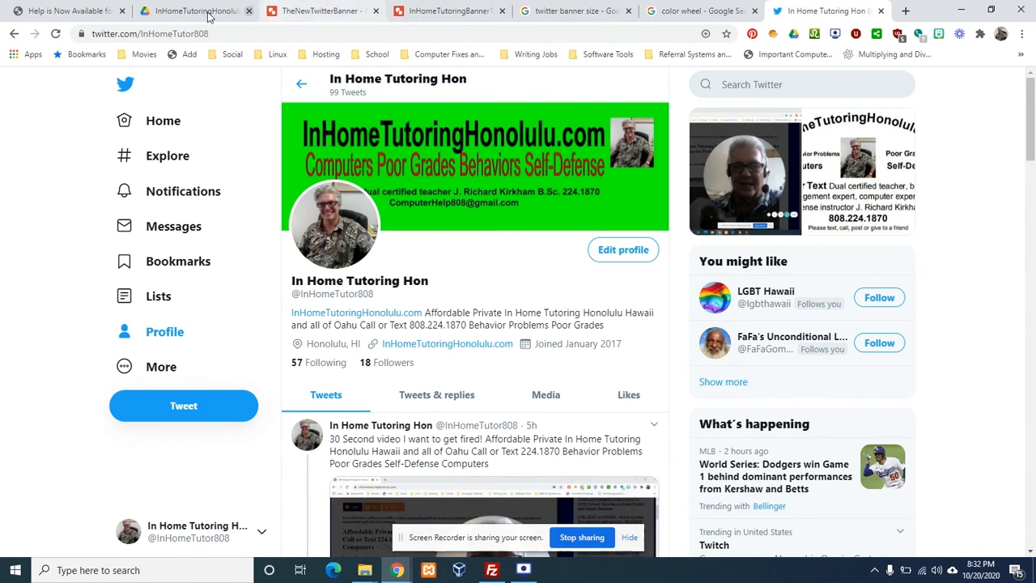
click(81, 11)
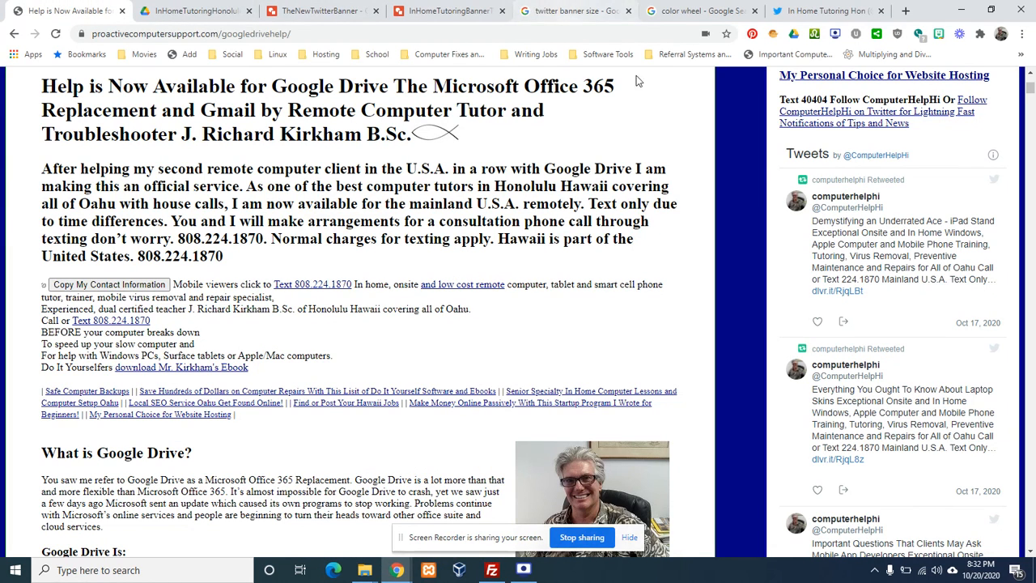